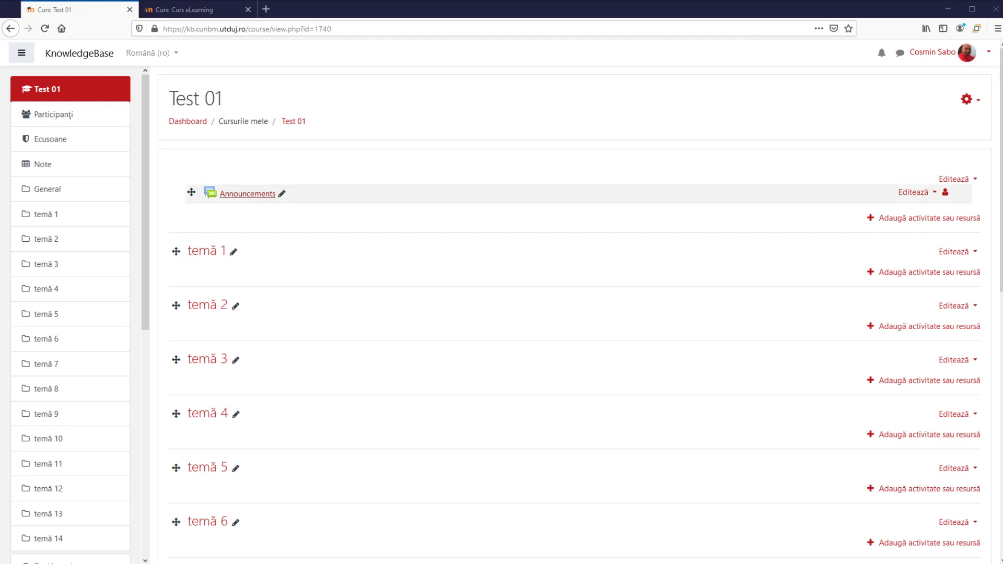
# - Open the settings page of the Test 01 course for editing
pyautogui.click(44, 98)
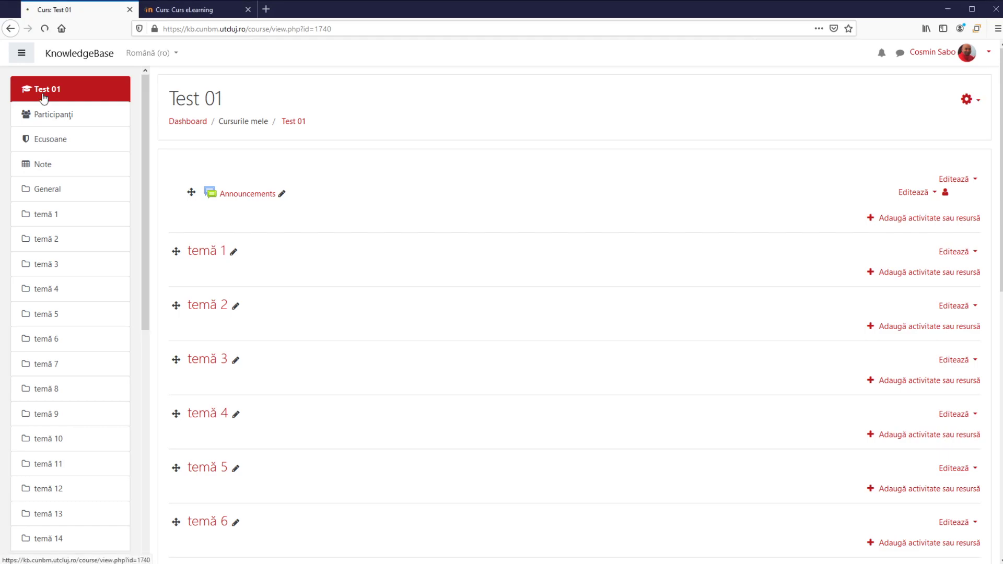
pyautogui.click(967, 99)
pyautogui.click(891, 123)
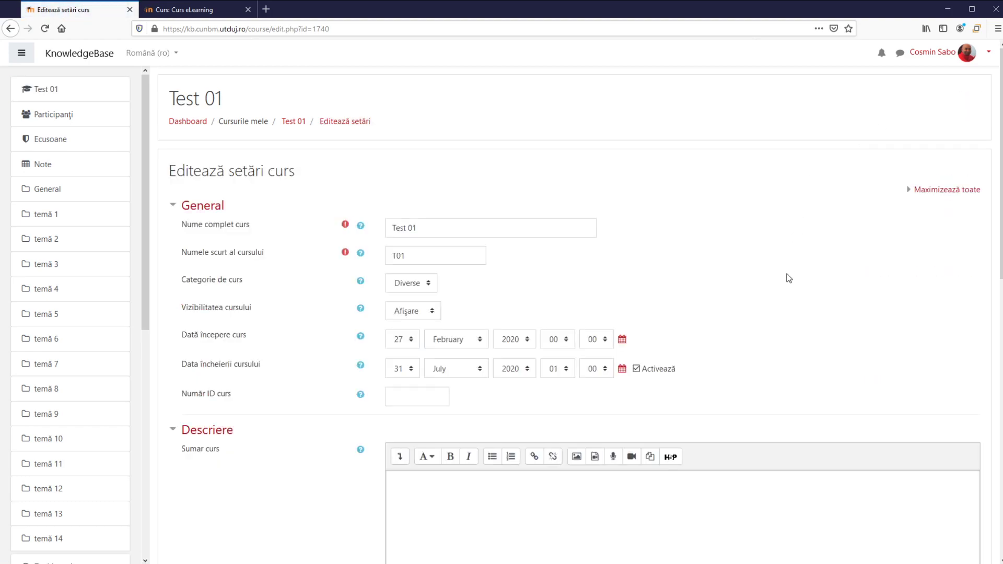
# - Set Mod Grupuri obligatoriu to Da and Mod Grupuri to Grupuri vizibile in the course's group settings
pyautogui.scroll(-5, 783, 277)
pyautogui.scroll(5, 916, 157)
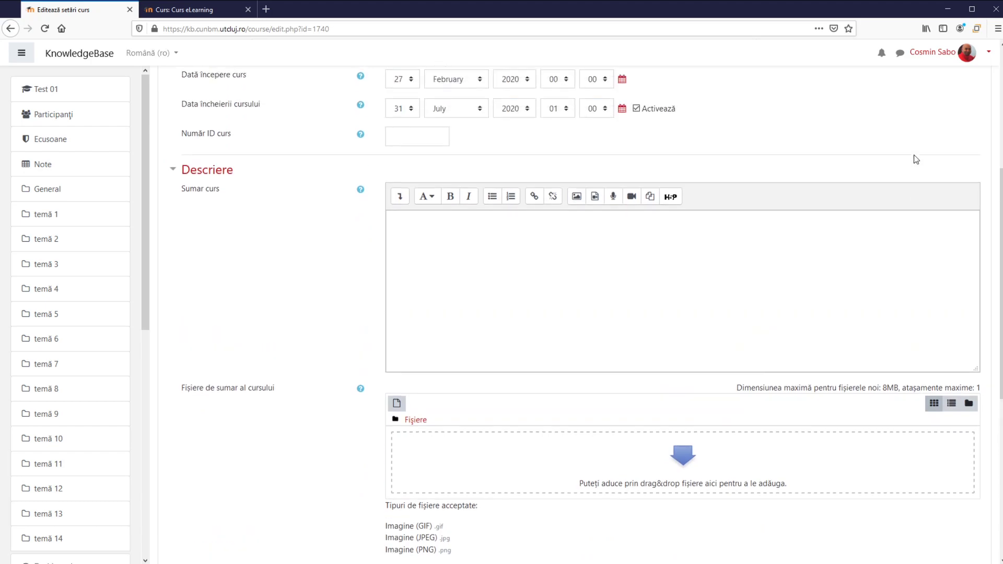
pyautogui.scroll(-10, 740, 235)
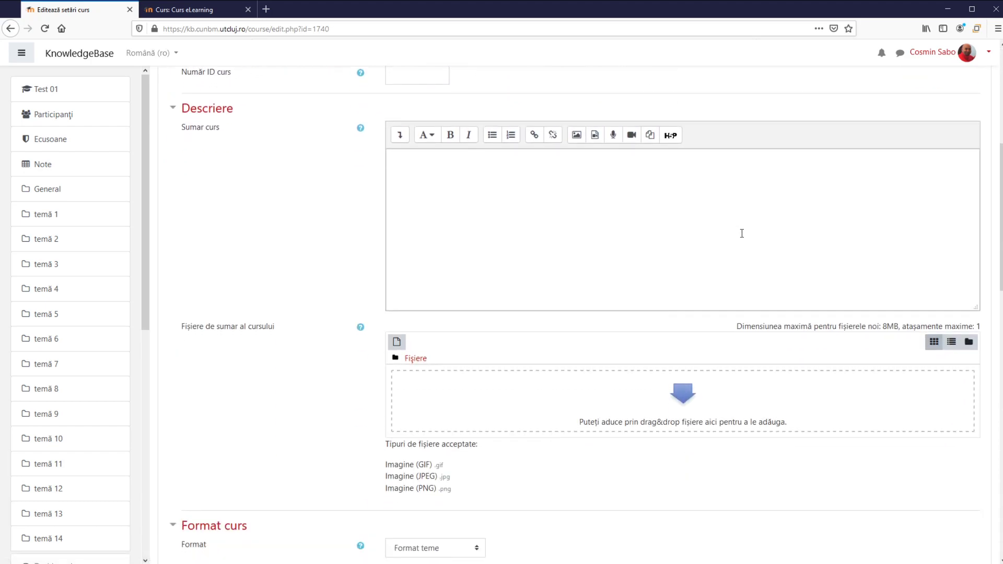
pyautogui.scroll(-4, 738, 237)
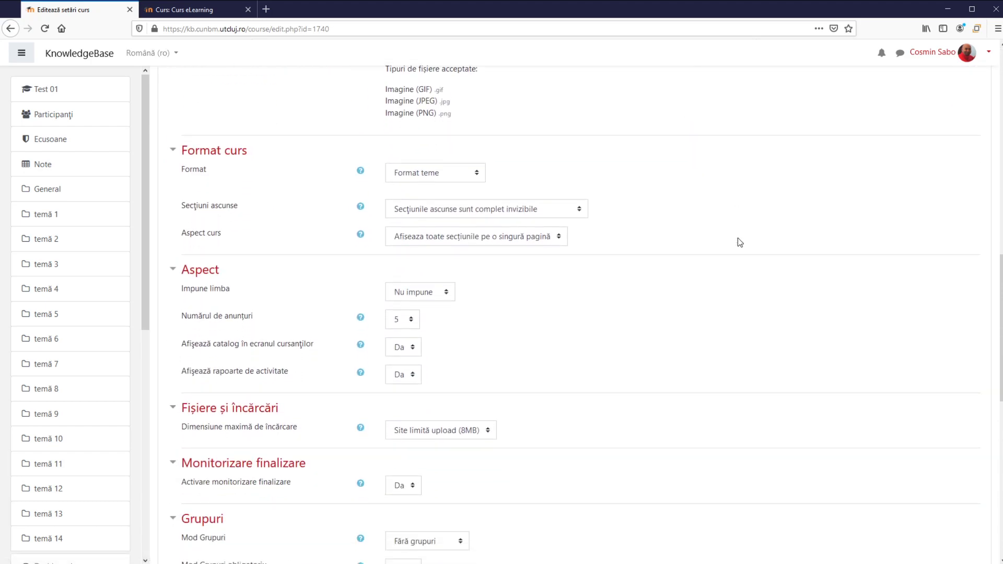
pyautogui.scroll(-3, 737, 242)
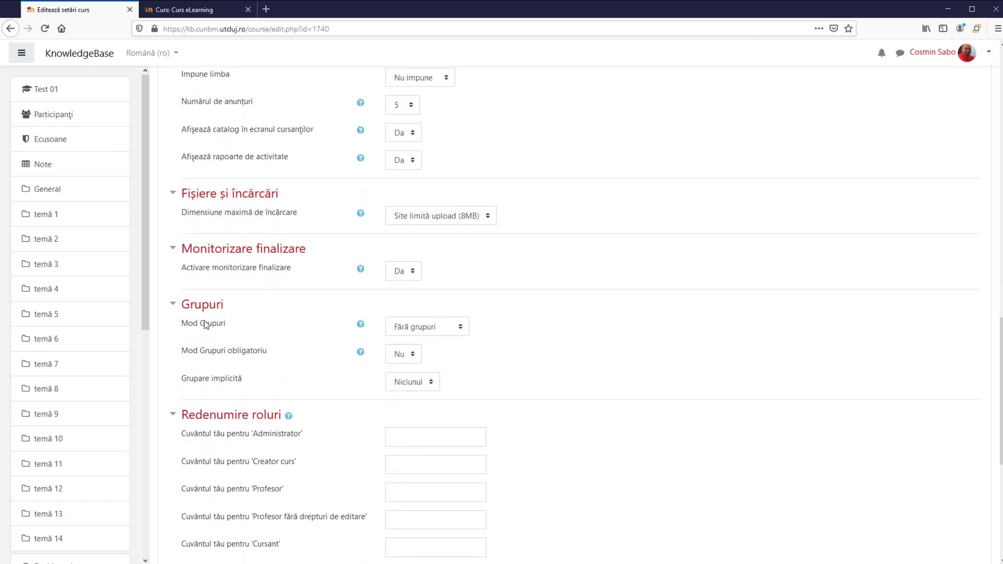
pyautogui.click(403, 355)
pyautogui.press('Down')
pyautogui.click(432, 332)
pyautogui.press('Down')
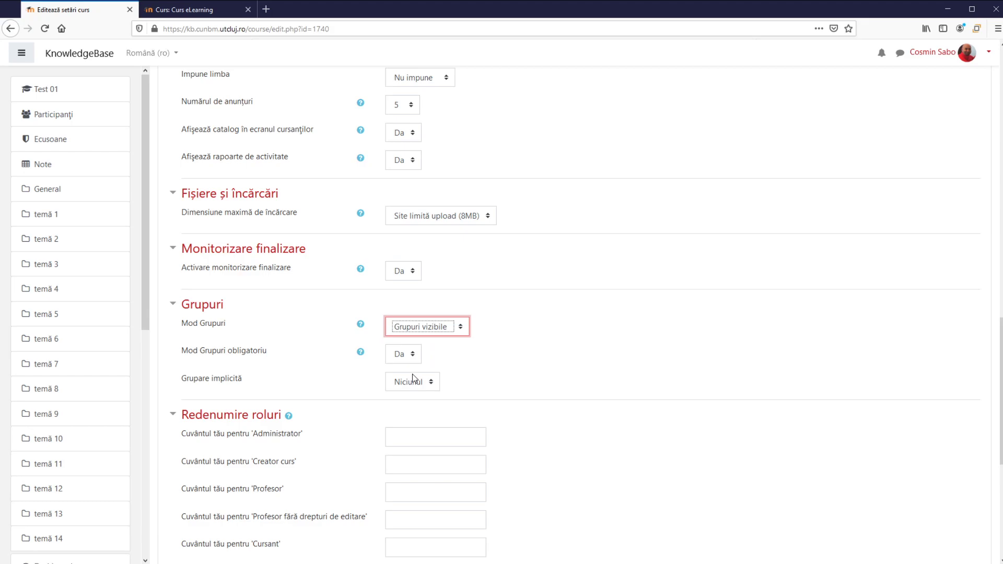
pyautogui.click(496, 364)
# - Keep Grupare implicită at Niciunul and save the course settings
pyautogui.scroll(-3, 506, 354)
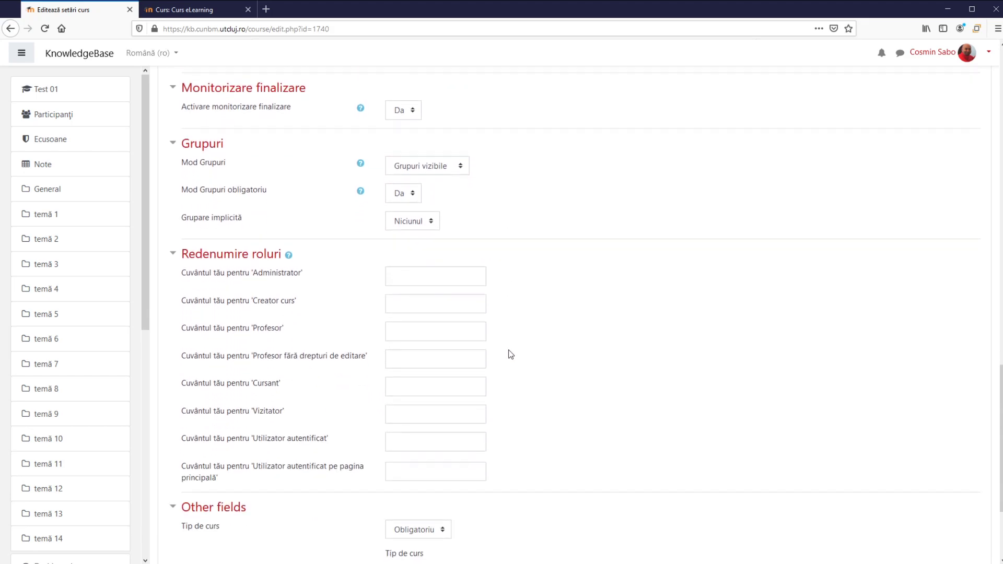
pyautogui.click(407, 226)
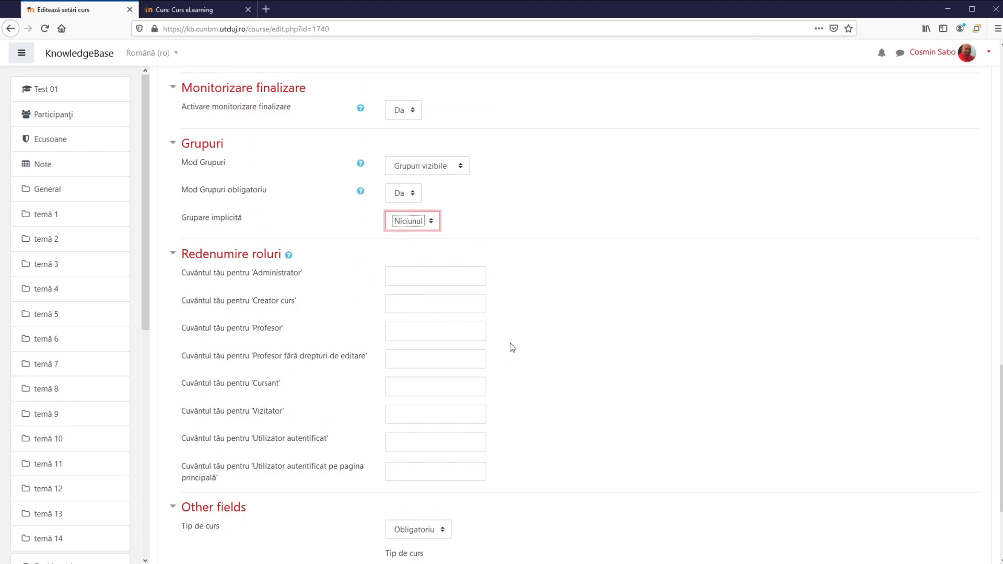
pyautogui.scroll(-3, 512, 347)
pyautogui.click(428, 443)
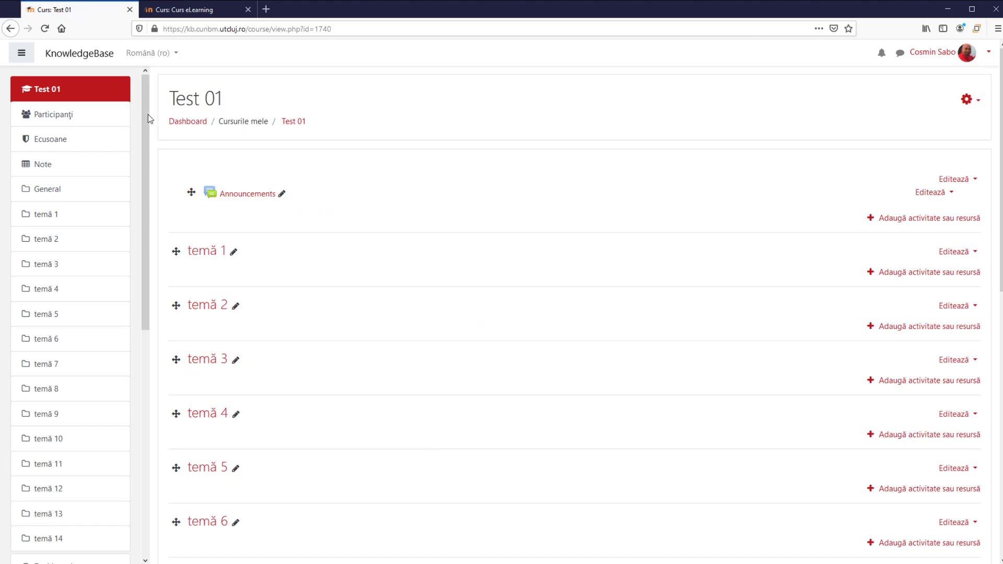
# - Open the Grupuri management page from the course's participants list
pyautogui.click(57, 116)
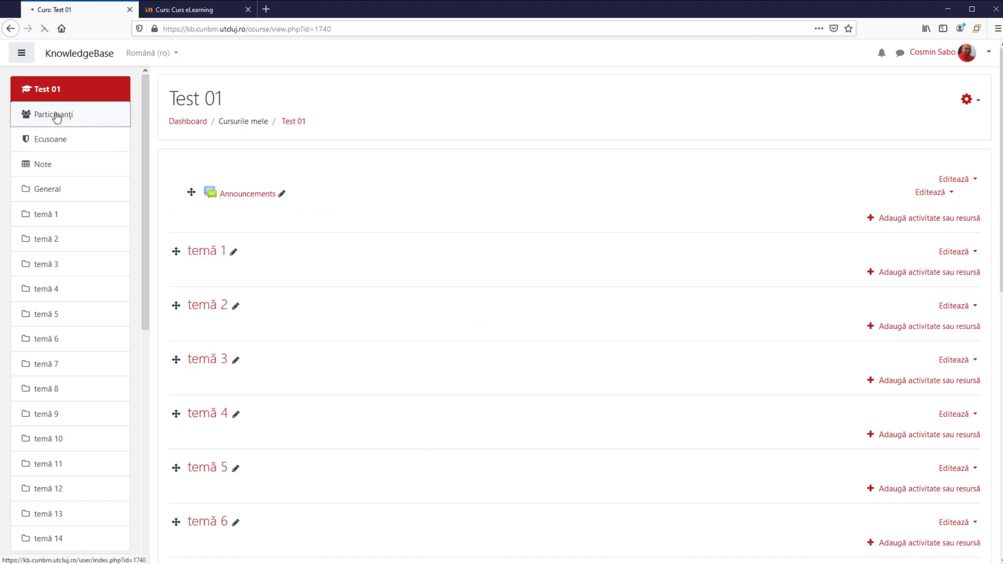
pyautogui.click(978, 166)
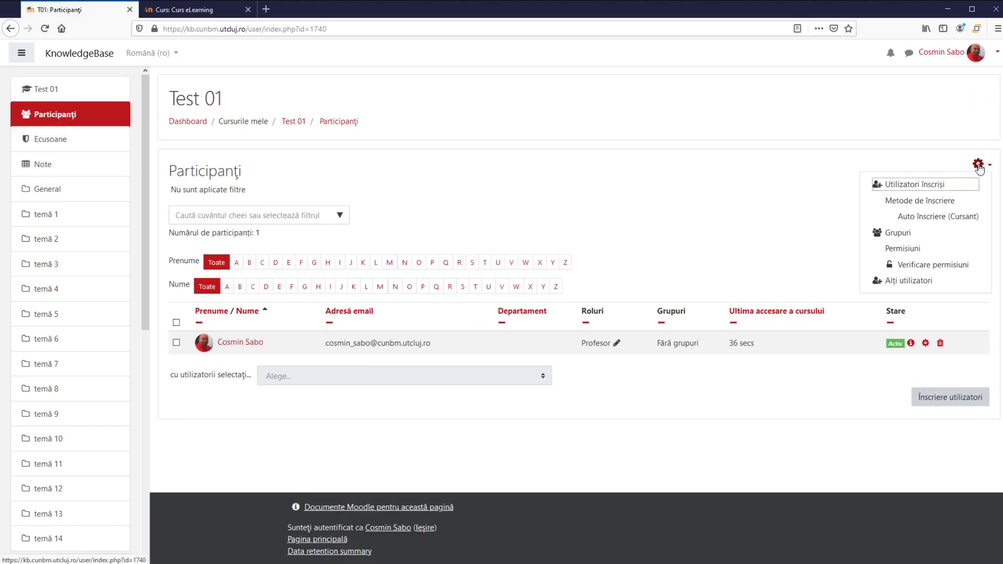
pyautogui.click(900, 233)
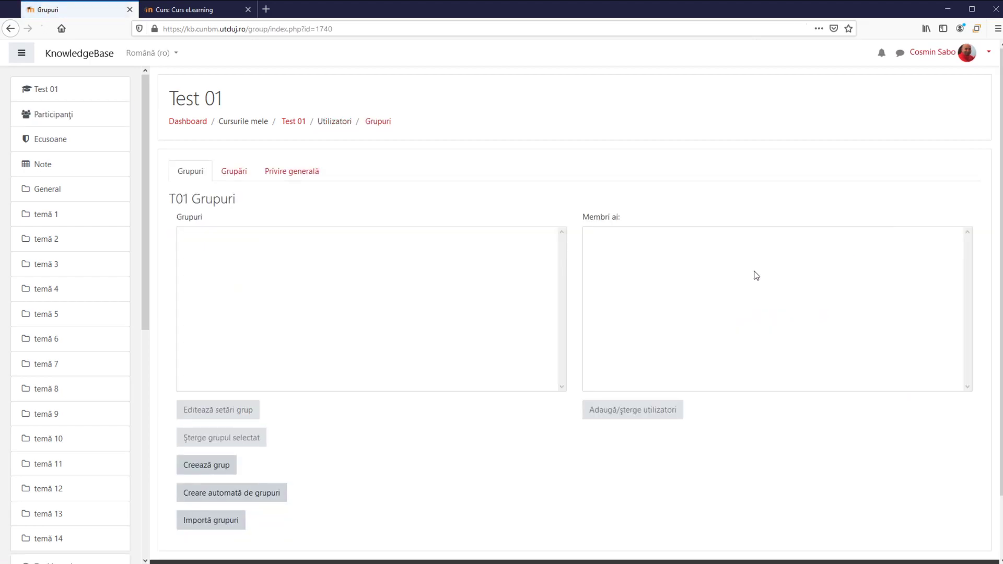
# - Start creating a new group and name it INF
pyautogui.click(198, 469)
pyautogui.click(412, 196)
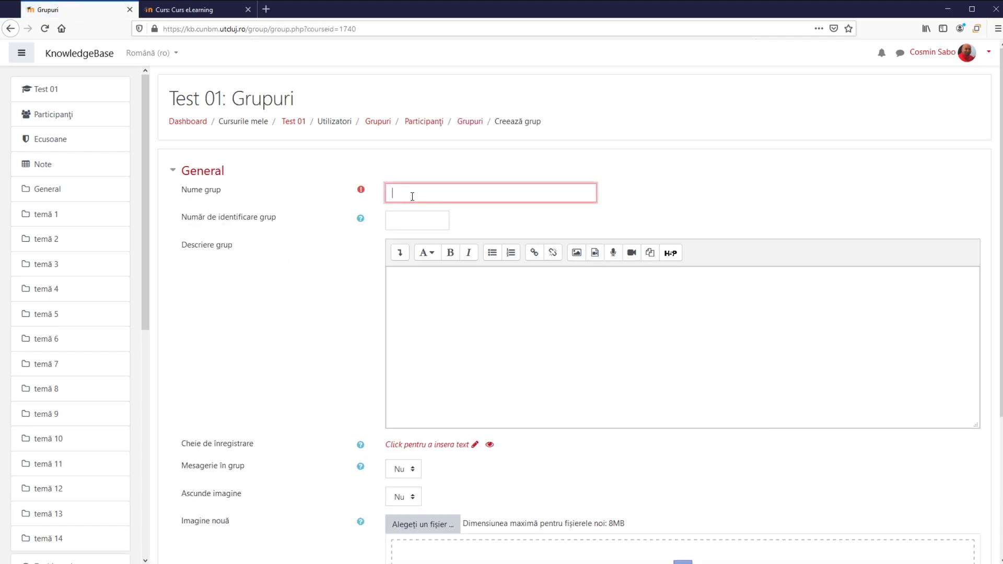
pyautogui.write('INF')
# - Replace the autofilled enrolment key of the INF group with a short key and reveal it
pyautogui.click(477, 447)
pyautogui.moveTo(475, 446); pyautogui.dragTo(296, 442)
pyautogui.press('BackSpace')
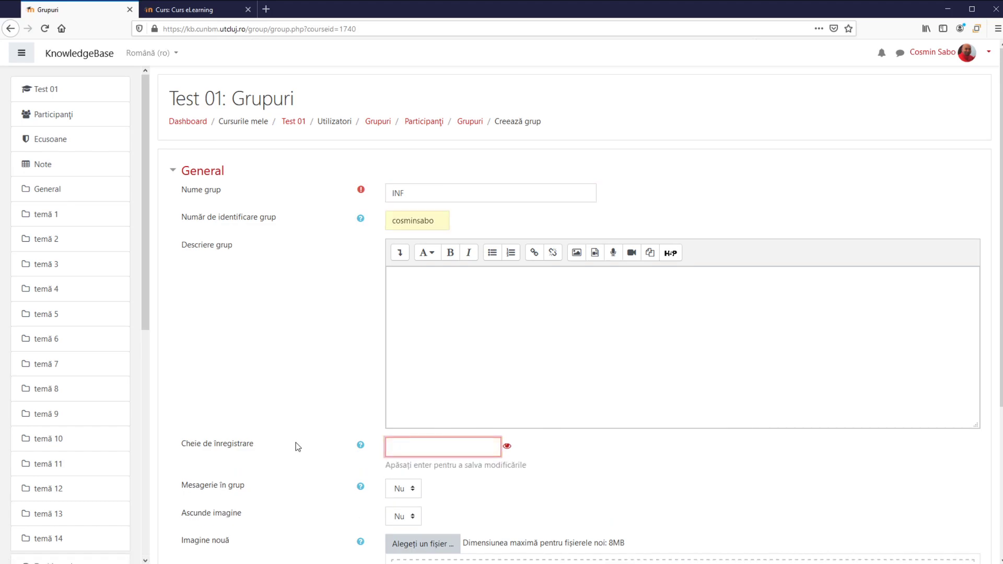
pyautogui.press('Return')
pyautogui.click(475, 445)
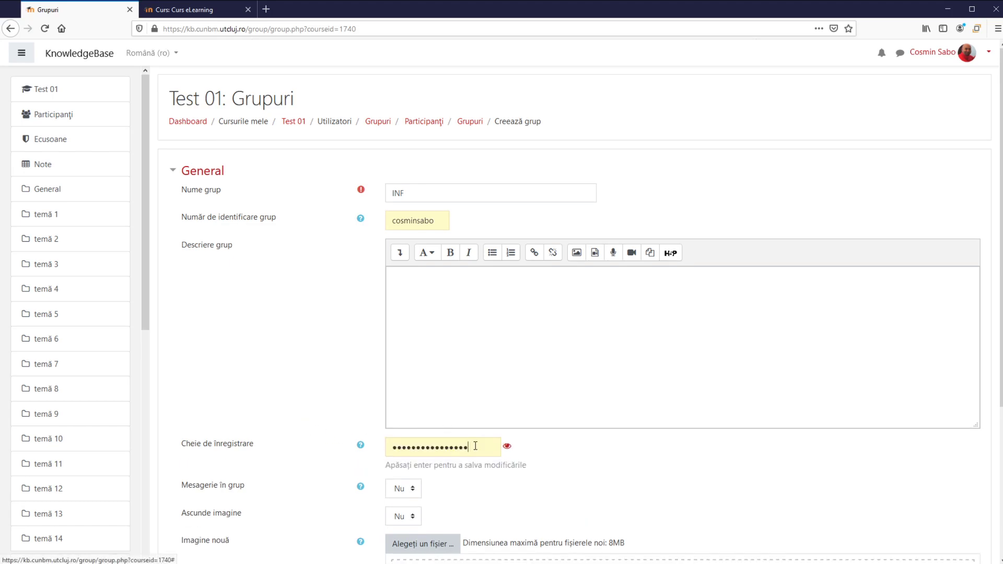
pyautogui.moveTo(472, 447); pyautogui.dragTo(296, 442)
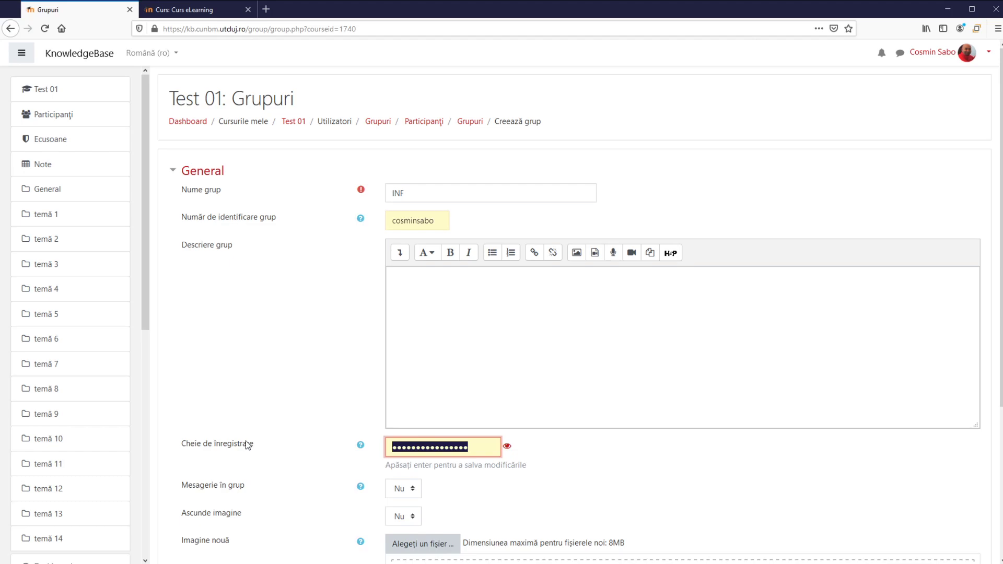
pyautogui.write('•••')
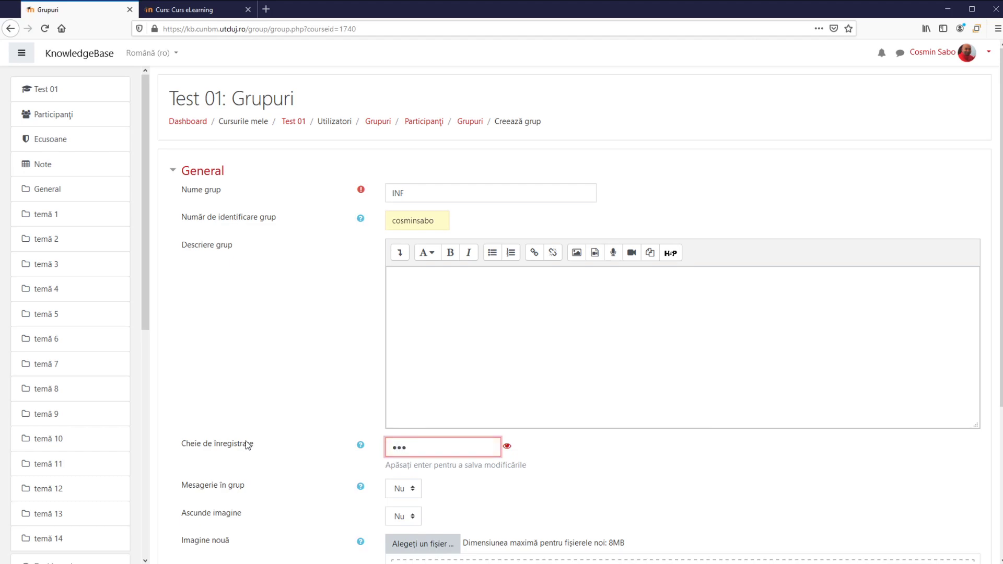
pyautogui.write('•')
pyautogui.click(507, 448)
# - Clear the autofilled group identification number and set Mesagerie în grup to Da for the INF group
pyautogui.moveTo(435, 220); pyautogui.dragTo(226, 232)
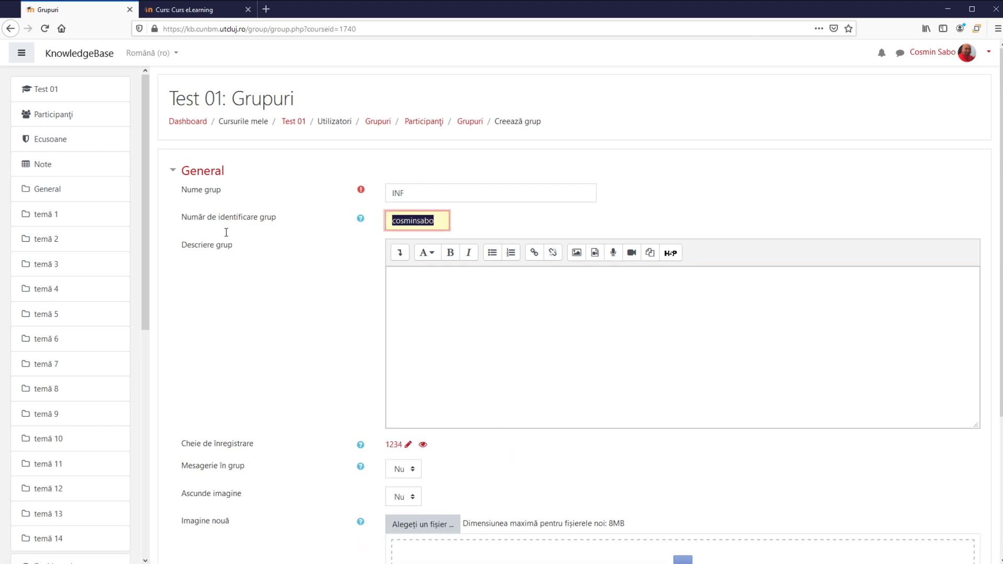
pyautogui.press('BackSpace')
pyautogui.scroll(-3, 282, 329)
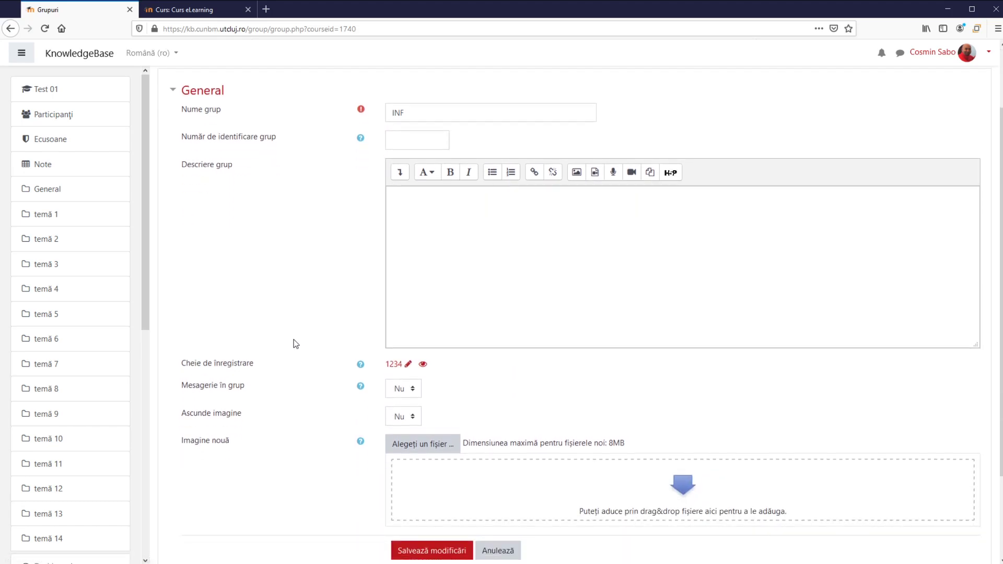
pyautogui.click(401, 362)
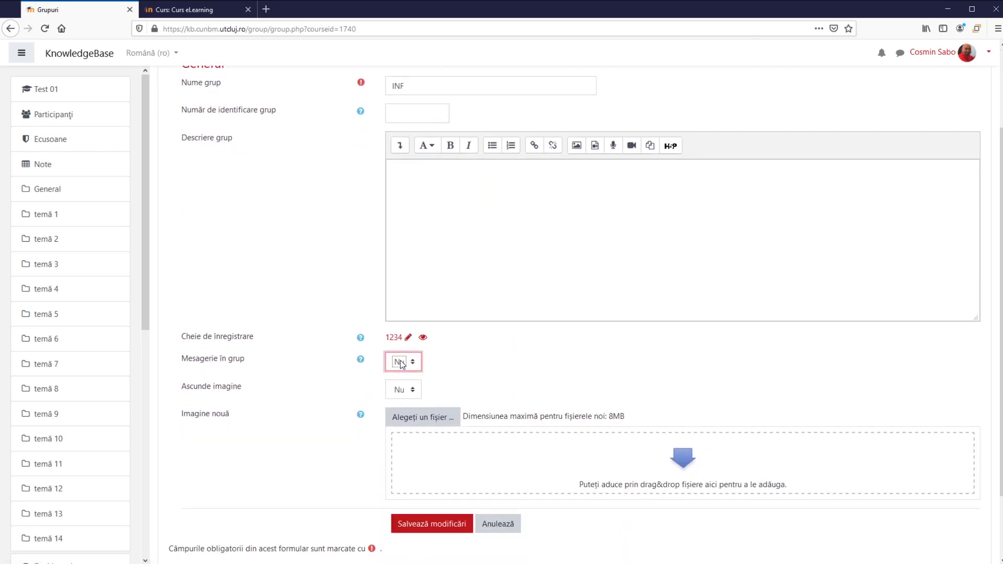
pyautogui.click(395, 394)
pyautogui.click(475, 369)
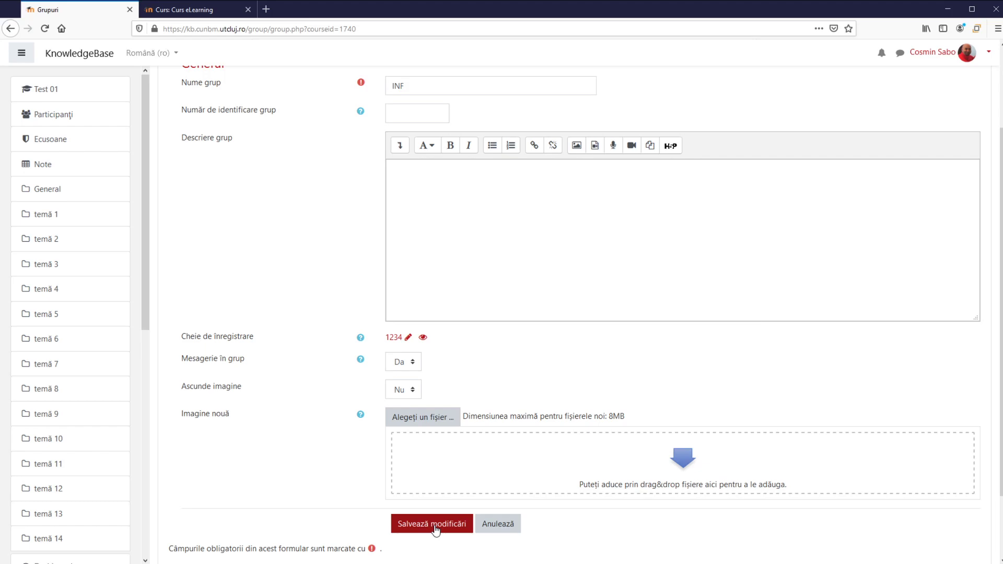
# - Try to save the INF group and review the rules for a valid enrolment key
pyautogui.moveTo(255, 337); pyautogui.dragTo(212, 336)
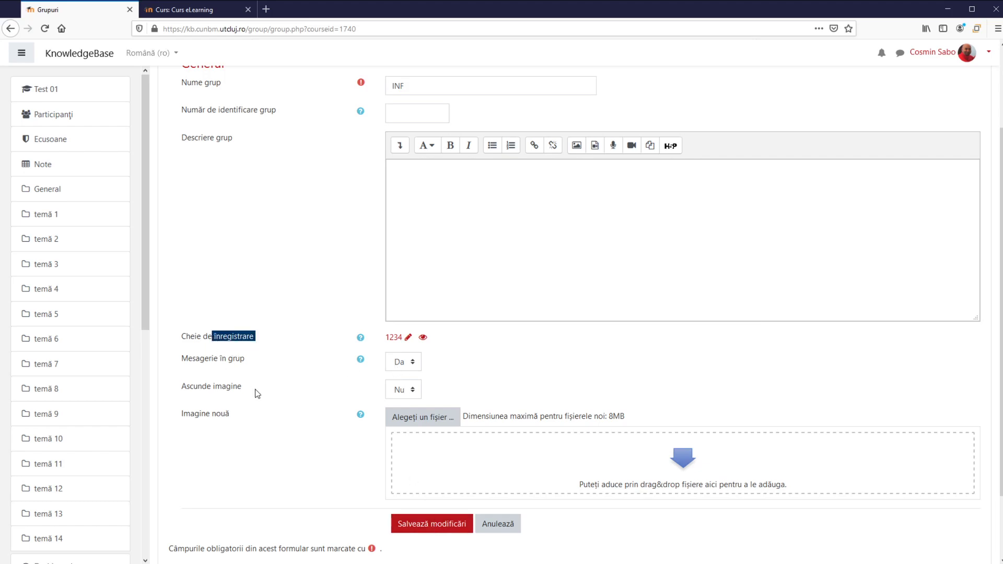
pyautogui.click(433, 529)
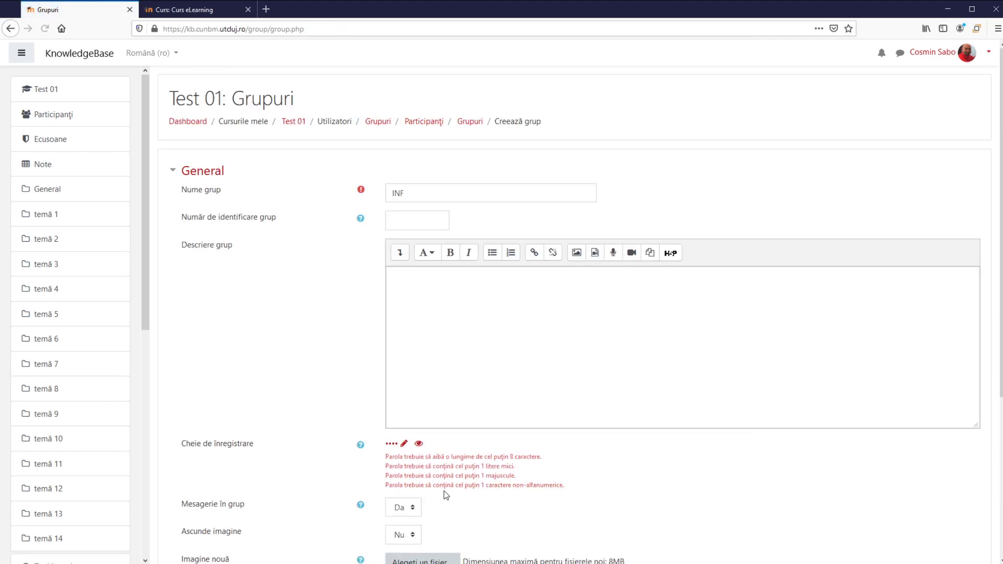
pyautogui.moveTo(578, 483); pyautogui.dragTo(381, 458)
pyautogui.click(578, 468)
pyautogui.moveTo(544, 458); pyautogui.dragTo(481, 476)
pyautogui.moveTo(564, 485); pyautogui.dragTo(481, 486)
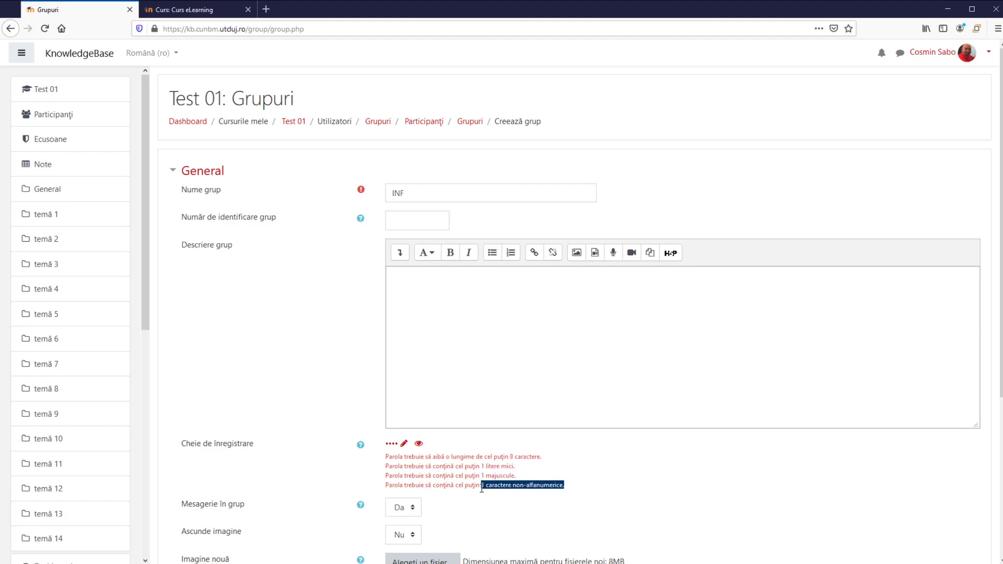
pyautogui.click(624, 488)
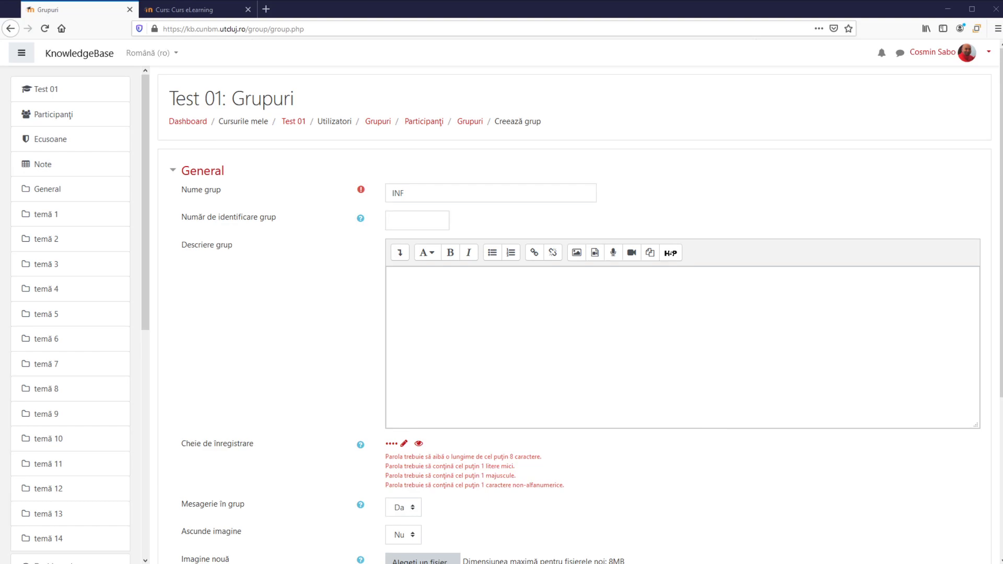
# - Paste a stronger enrolment key for the INF group, reveal it to check it, and save the group
pyautogui.click(404, 443)
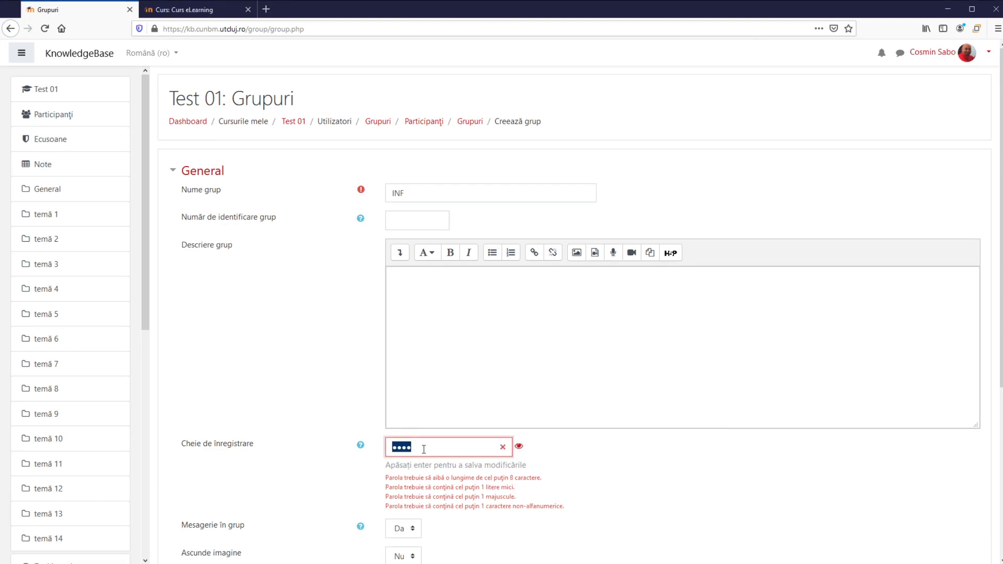
pyautogui.hotkey('ctrl', 'v')
pyautogui.click(519, 448)
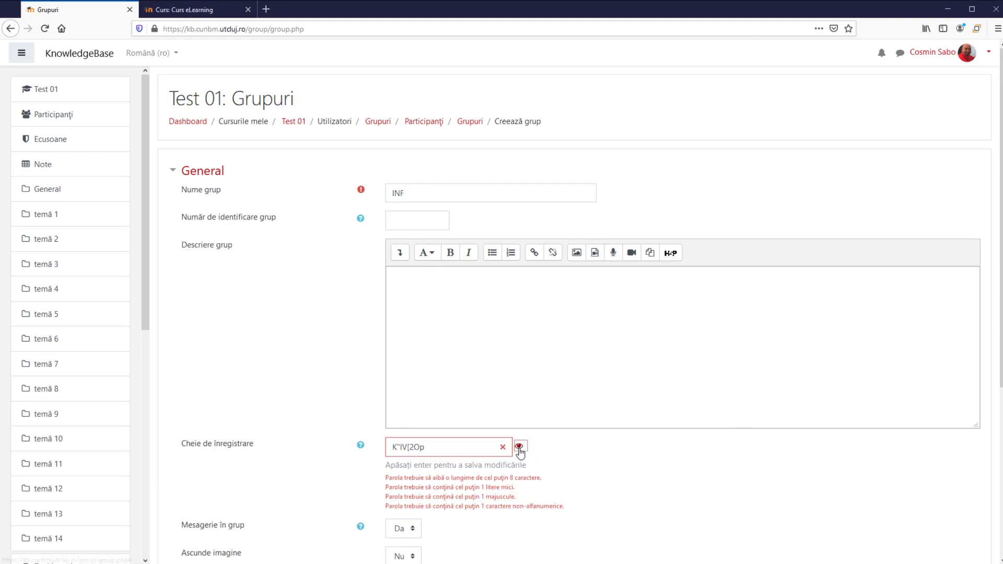
pyautogui.click(461, 452)
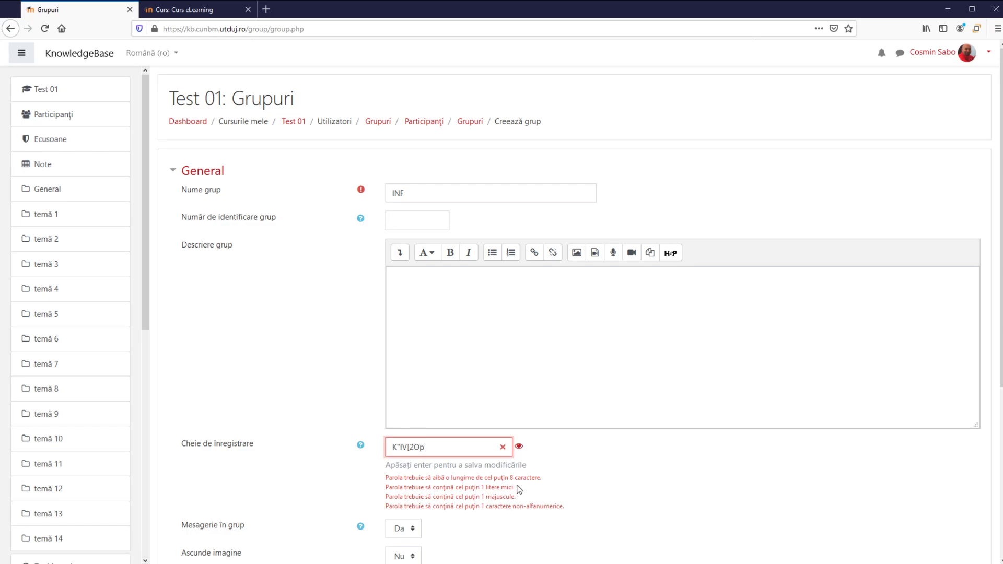
pyautogui.scroll(-4, 519, 491)
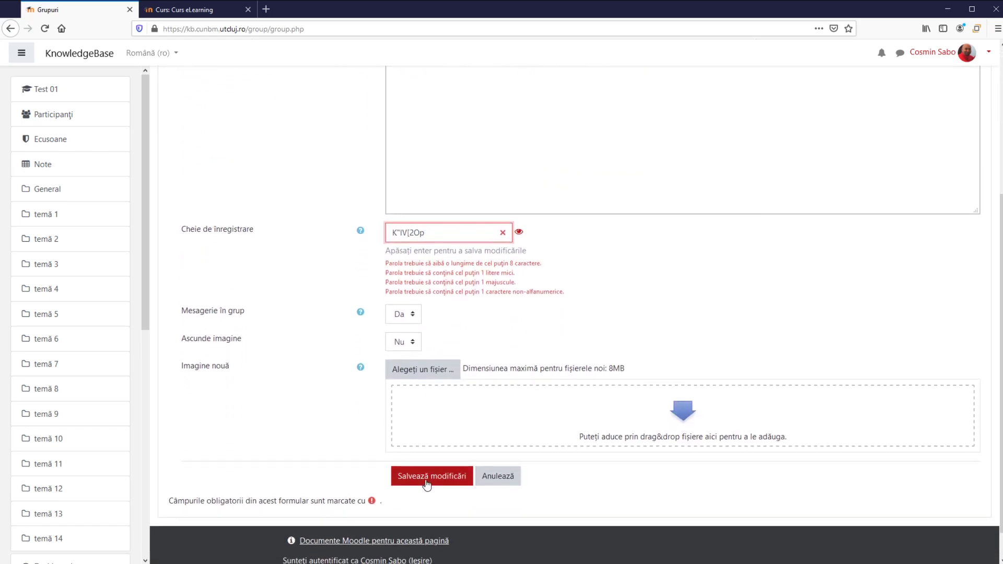
pyautogui.click(427, 481)
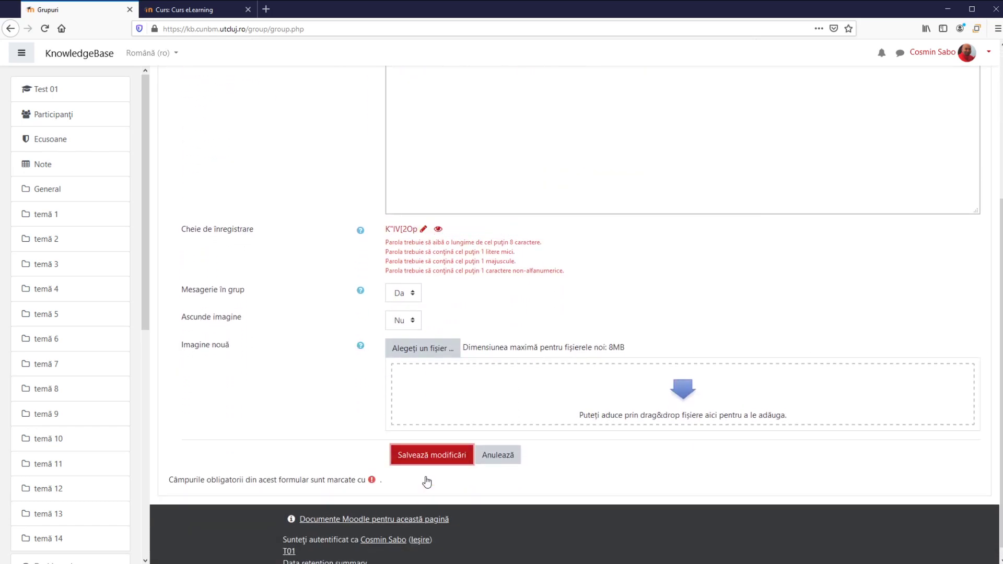
pyautogui.click(426, 454)
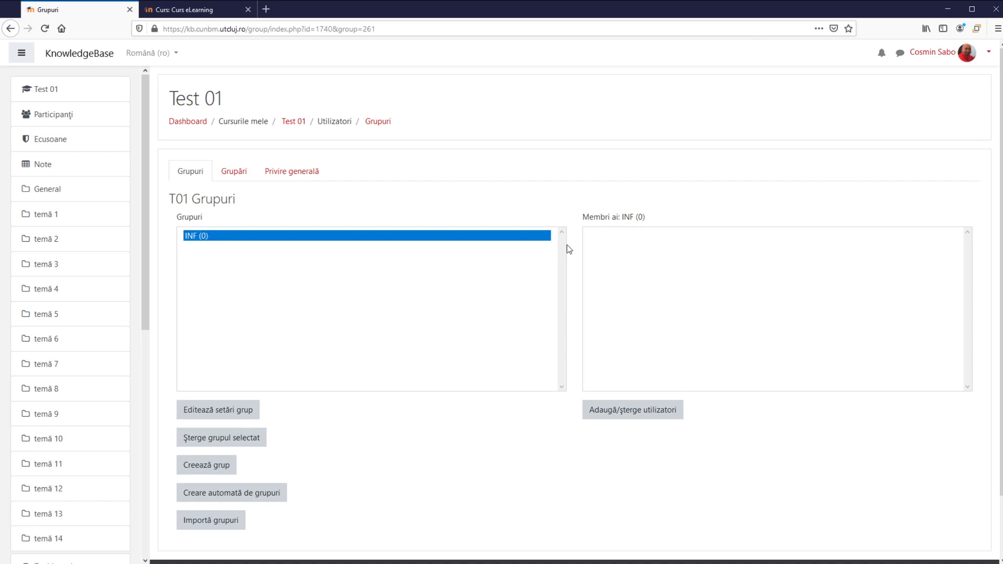
# - Start creating a second group named CAL and set its Mesagerie în grup to Da
pyautogui.click(208, 465)
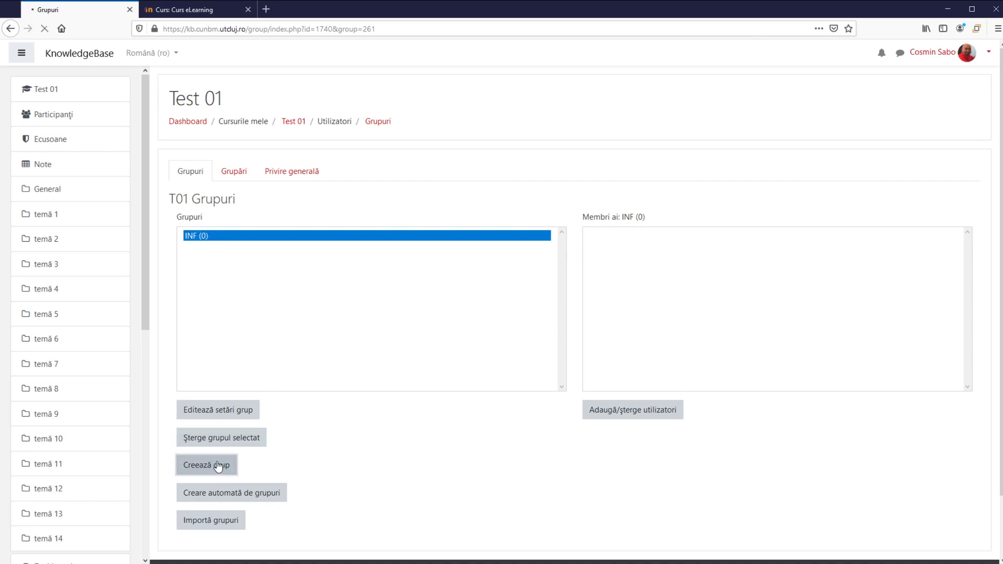
pyautogui.click(446, 190)
pyautogui.write('CAL')
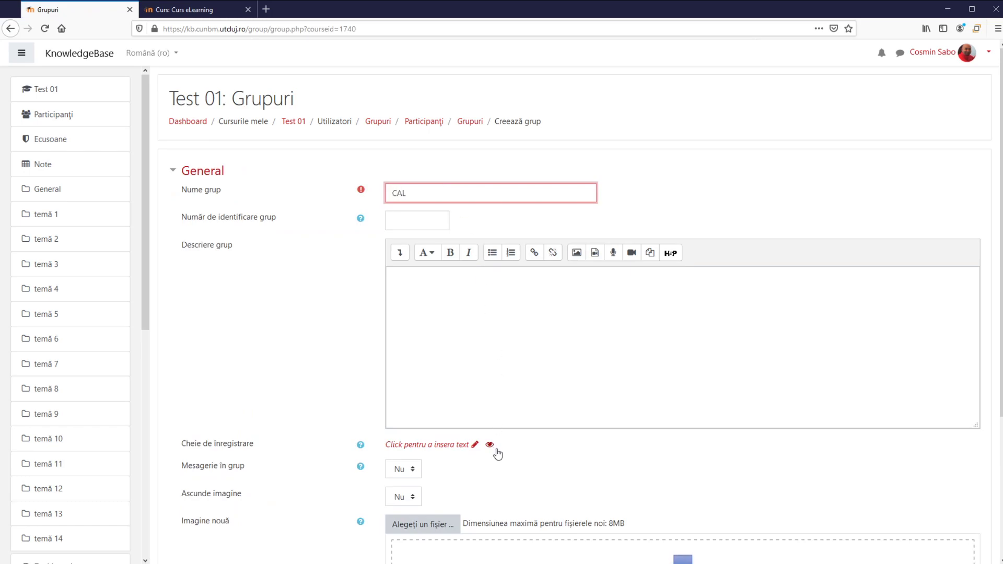
pyautogui.click(394, 472)
pyautogui.click(397, 500)
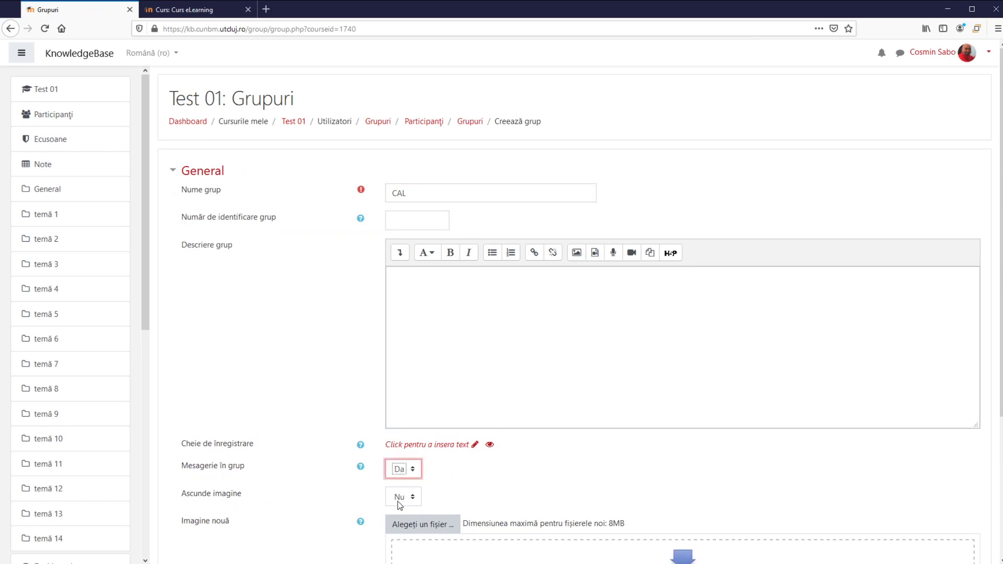
# - Paste an enrolment key for the CAL group into Cheie de înregistrare and reveal it to check it
pyautogui.scroll(-1, 462, 476)
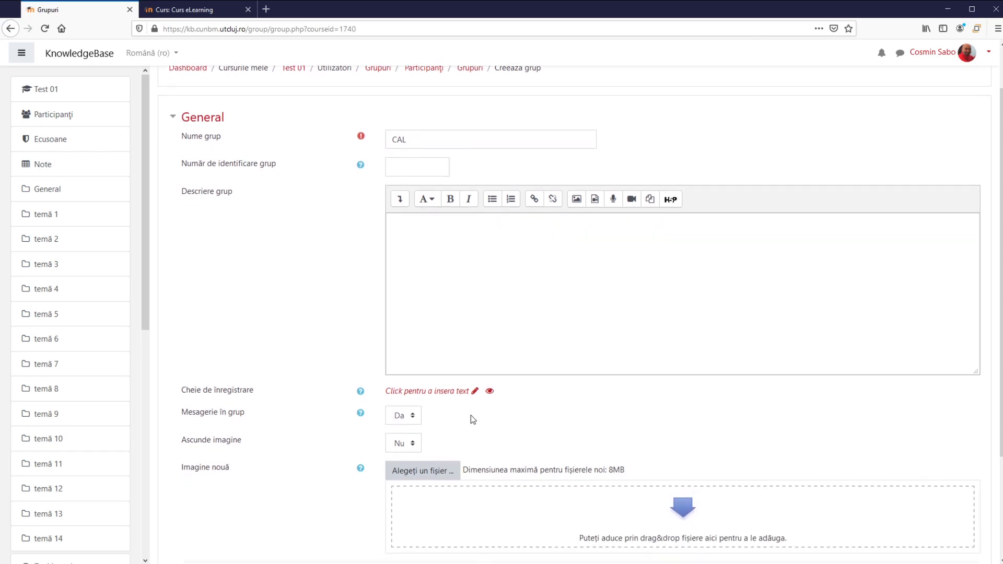
pyautogui.click(473, 391)
pyautogui.hotkey('ctrl', 'a')
pyautogui.press('BackSpace')
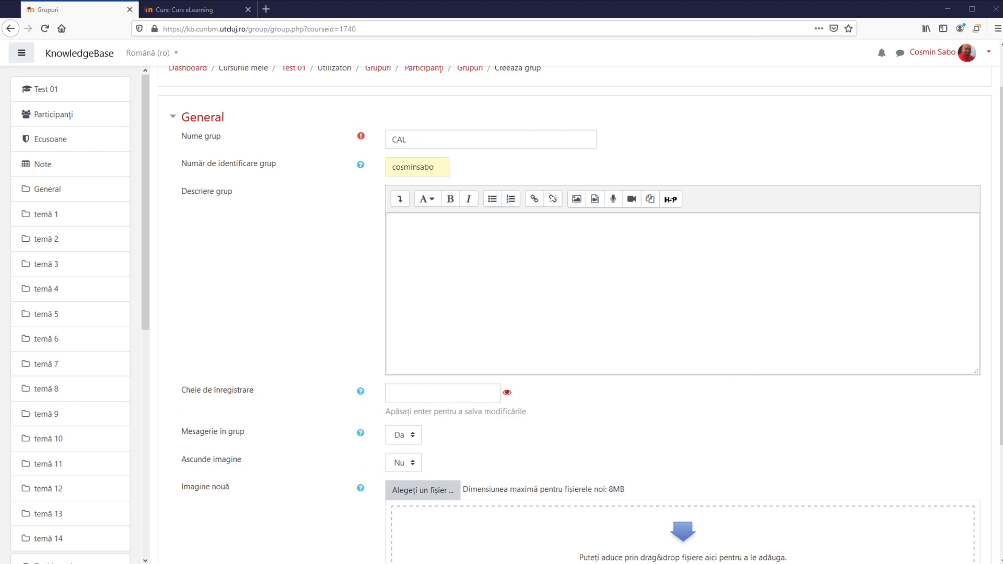
pyautogui.click(428, 396)
pyautogui.hotkey('ctrl', 'v')
pyautogui.click(508, 395)
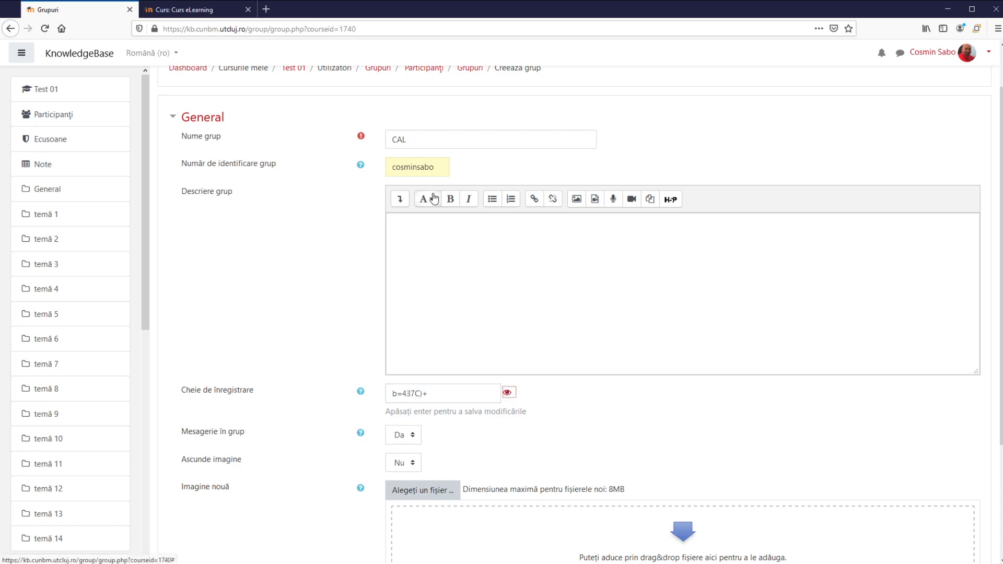
# - Clear the autofilled group identification number and save the CAL group
pyautogui.moveTo(441, 167); pyautogui.dragTo(282, 170)
pyautogui.press('BackSpace')
pyautogui.click(314, 253)
pyautogui.scroll(-3, 329, 287)
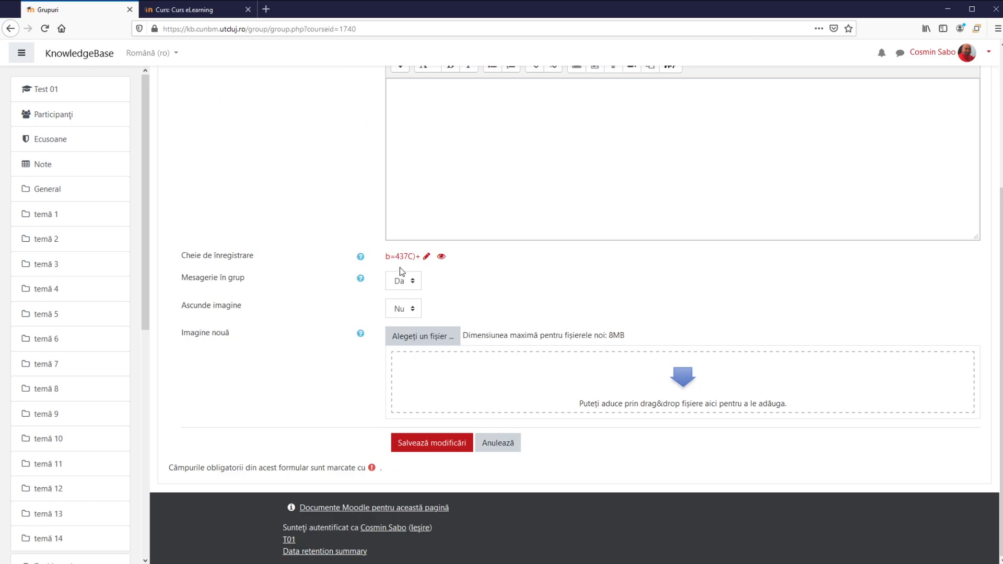
pyautogui.click(409, 443)
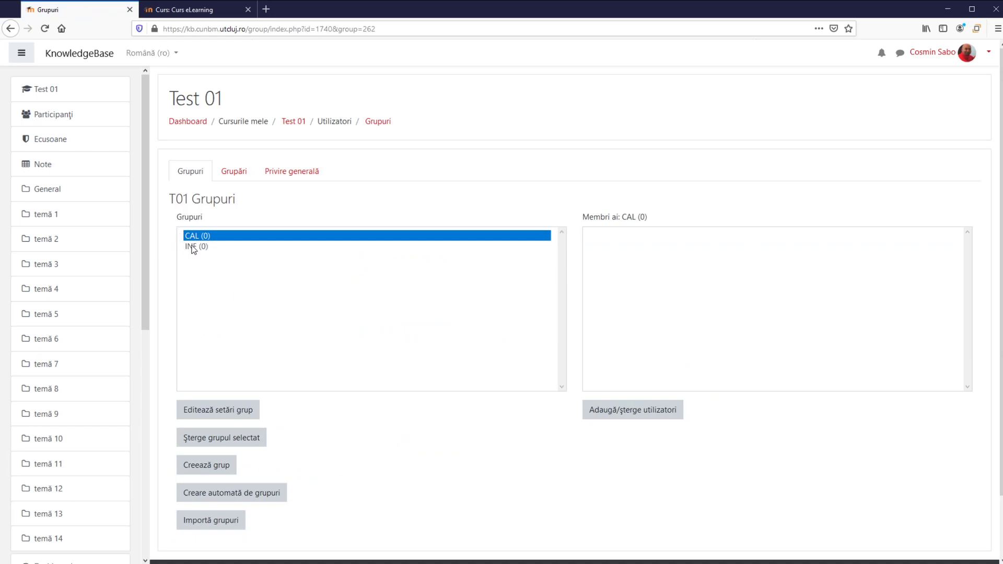
# - Add the teacher listed under Profesor as a member of the CAL group and return to the group list
pyautogui.click(193, 246)
pyautogui.click(194, 237)
pyautogui.click(193, 246)
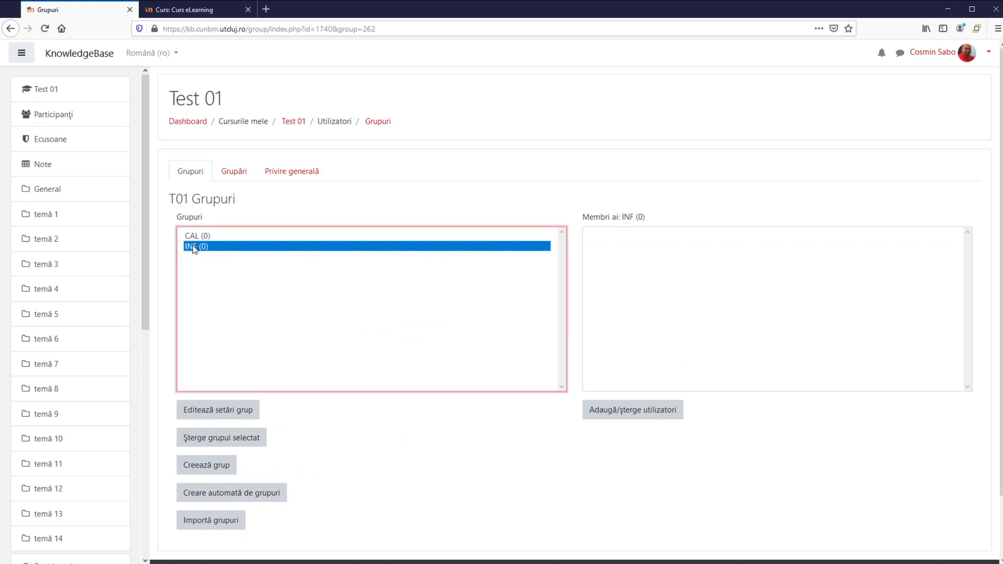
pyautogui.click(193, 238)
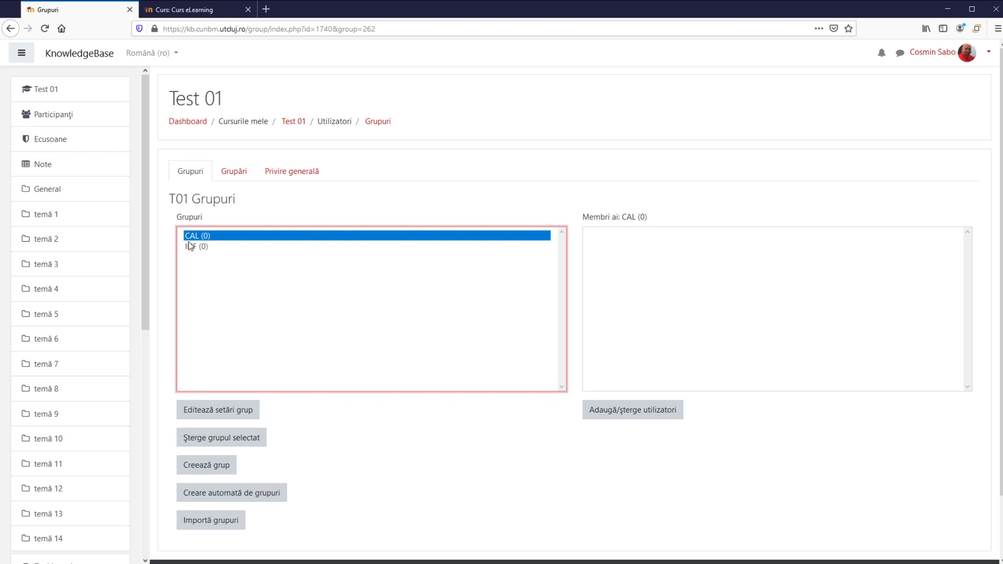
pyautogui.click(645, 412)
pyautogui.click(653, 232)
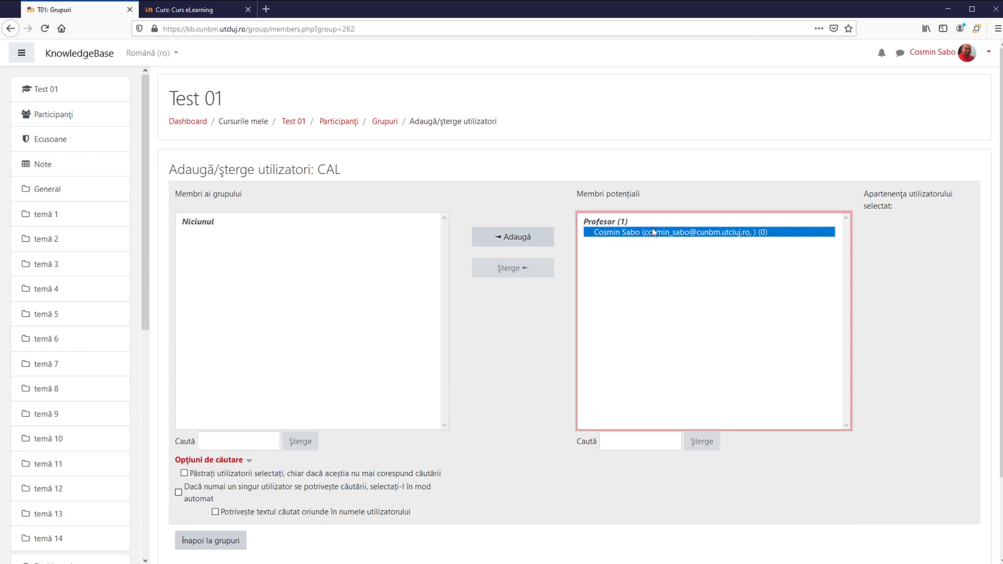
pyautogui.click(518, 238)
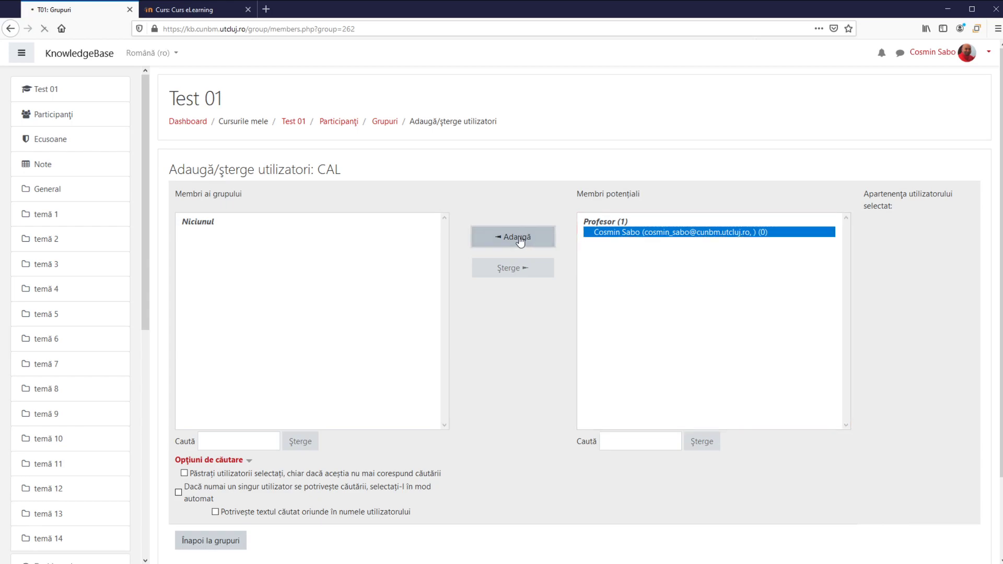
pyautogui.click(247, 544)
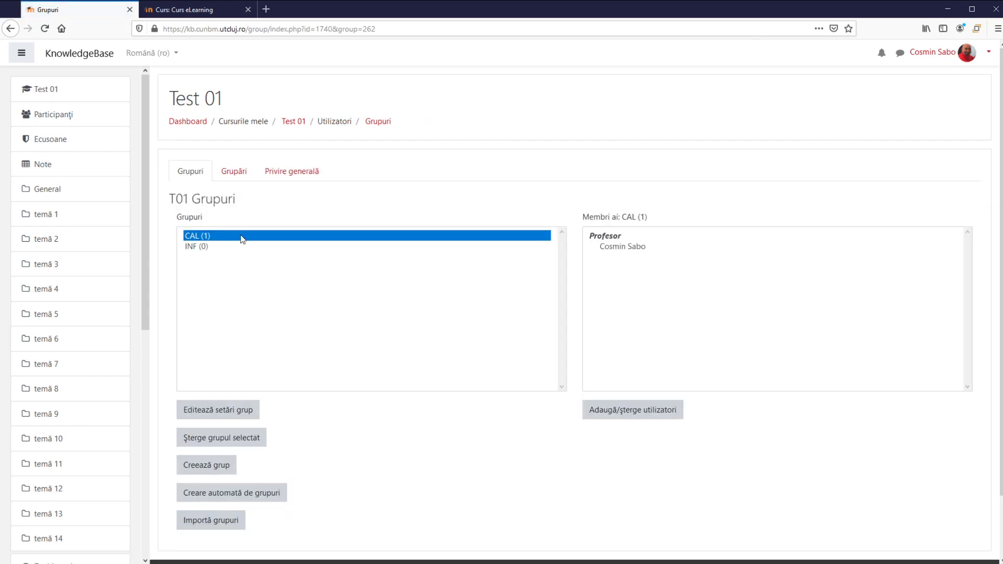
# - Add the same teacher as a member of the INF group and return to the group list
pyautogui.click(200, 248)
pyautogui.click(198, 239)
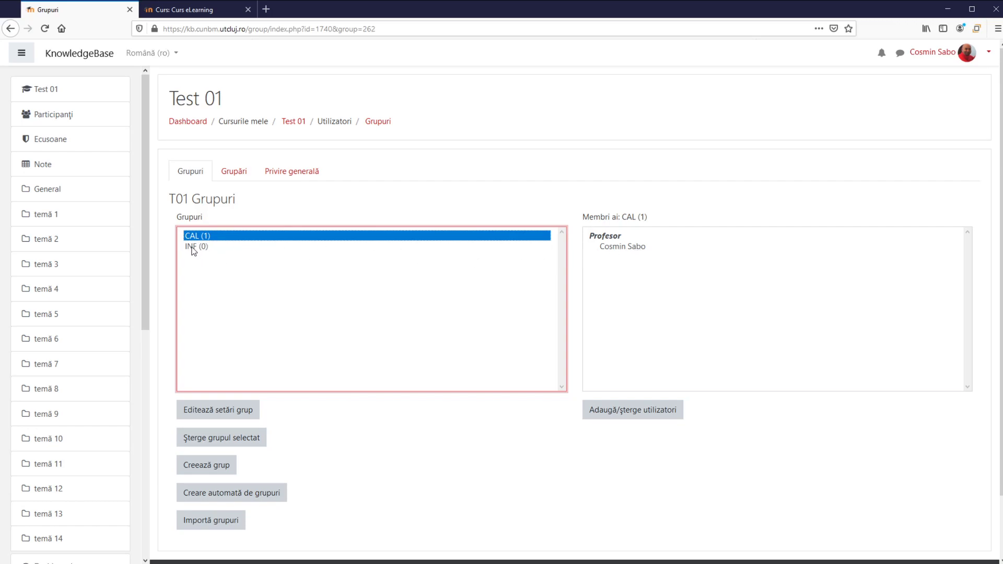
pyautogui.click(194, 248)
pyautogui.click(653, 411)
pyautogui.click(643, 232)
pyautogui.click(512, 240)
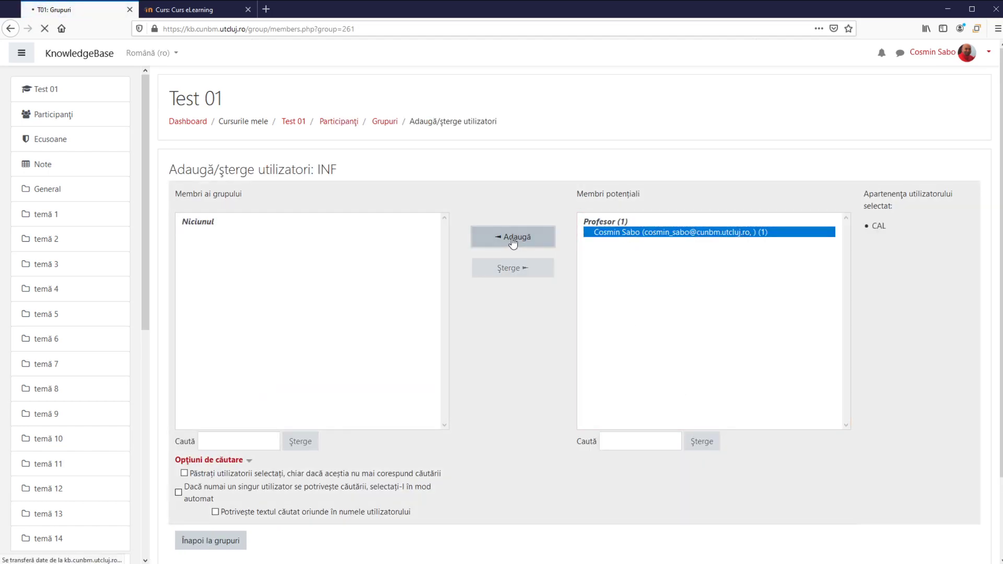
pyautogui.click(205, 543)
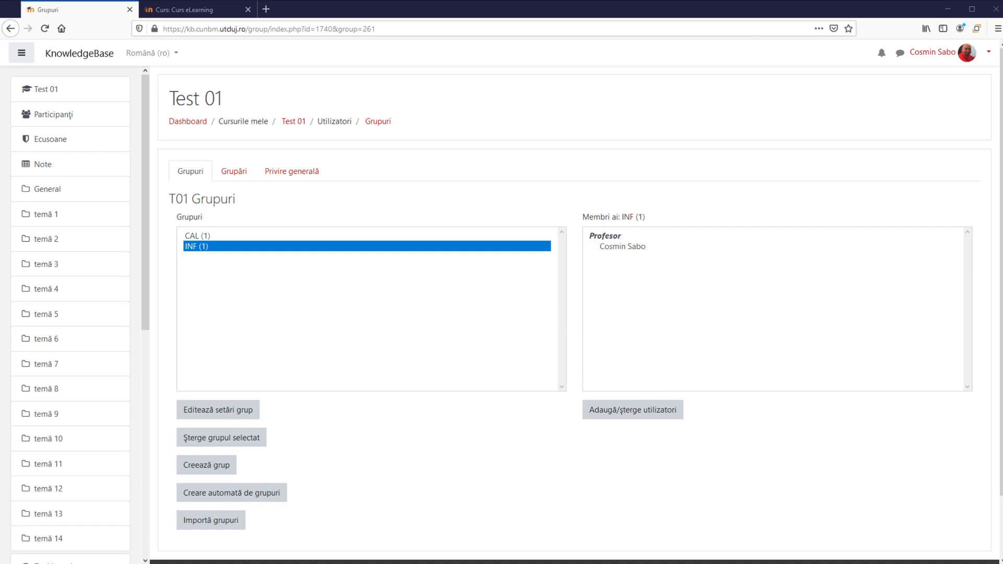
# - Open the CAL group's settings, then reveal and select its enrolment key without changing it
pyautogui.moveTo(957, 62); pyautogui.dragTo(943, 60)
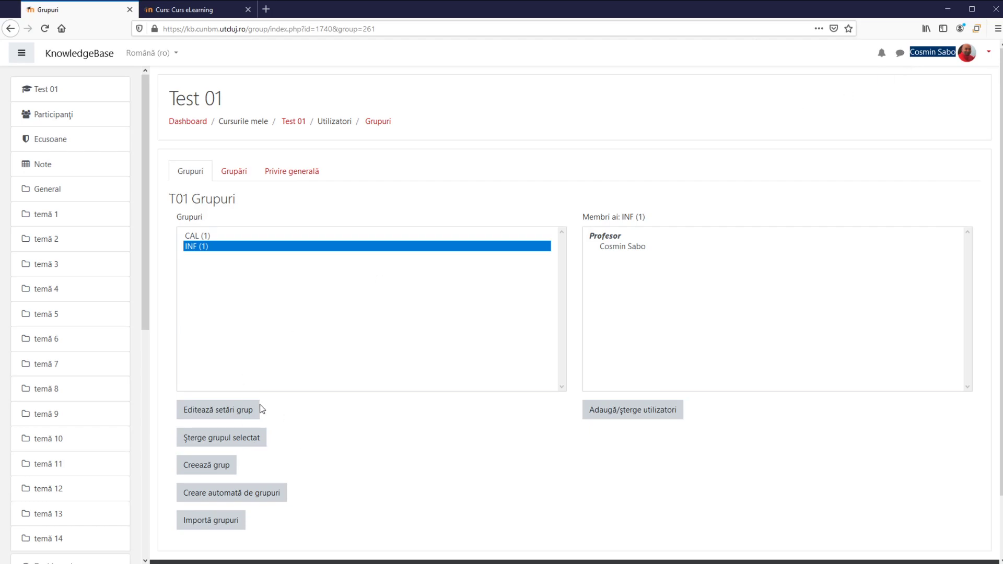
pyautogui.click(201, 236)
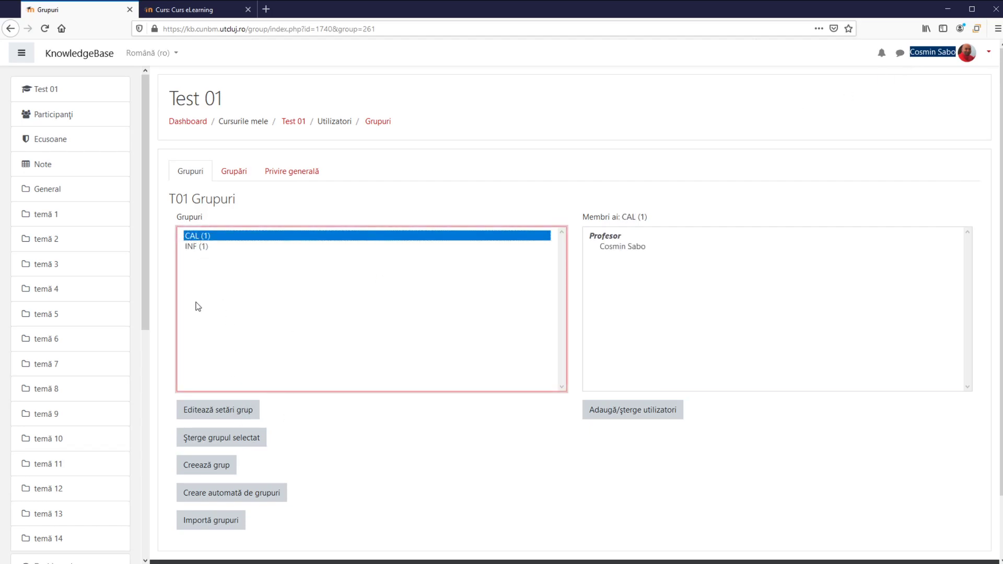
pyautogui.click(214, 412)
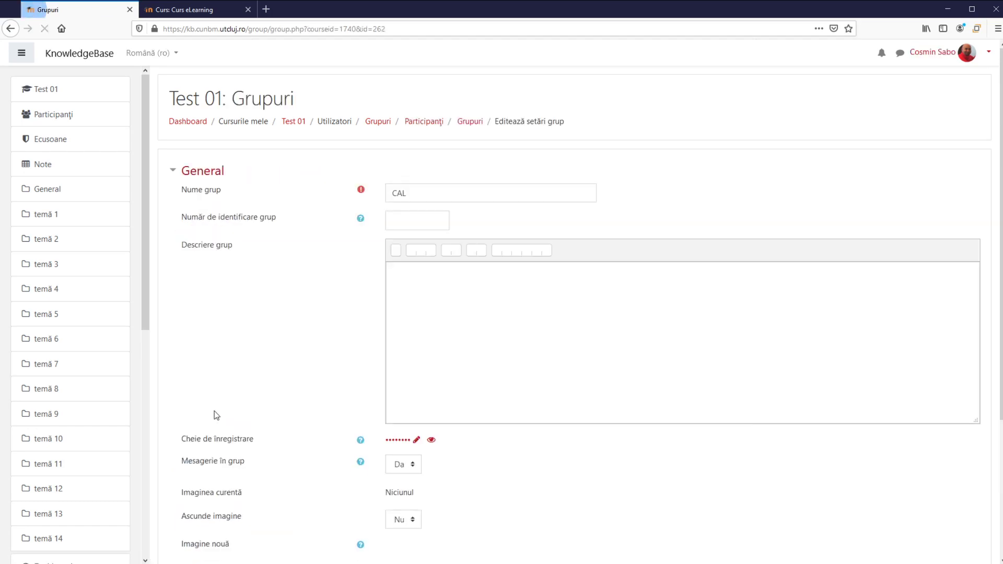
pyautogui.click(429, 444)
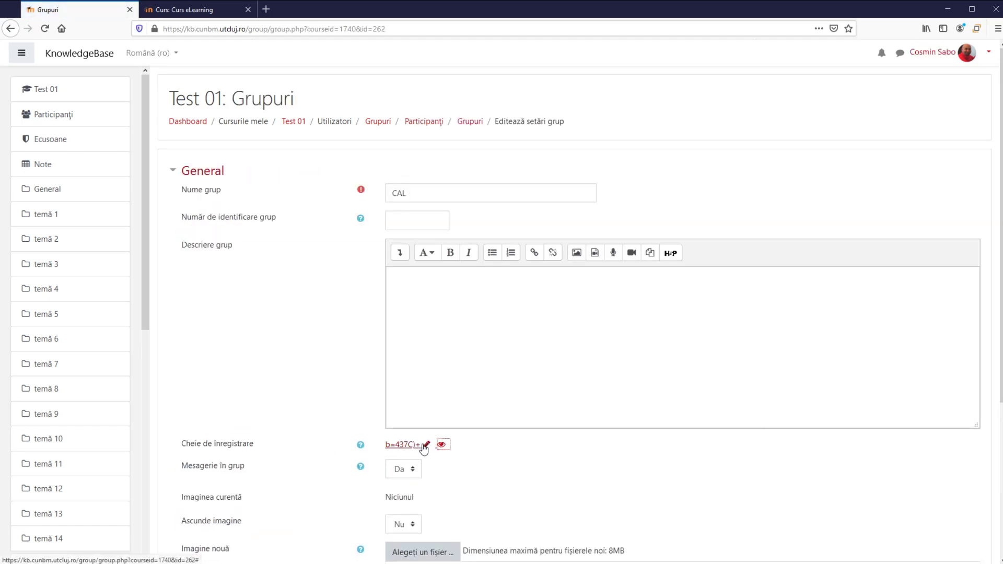
pyautogui.click(425, 447)
pyautogui.click(425, 446)
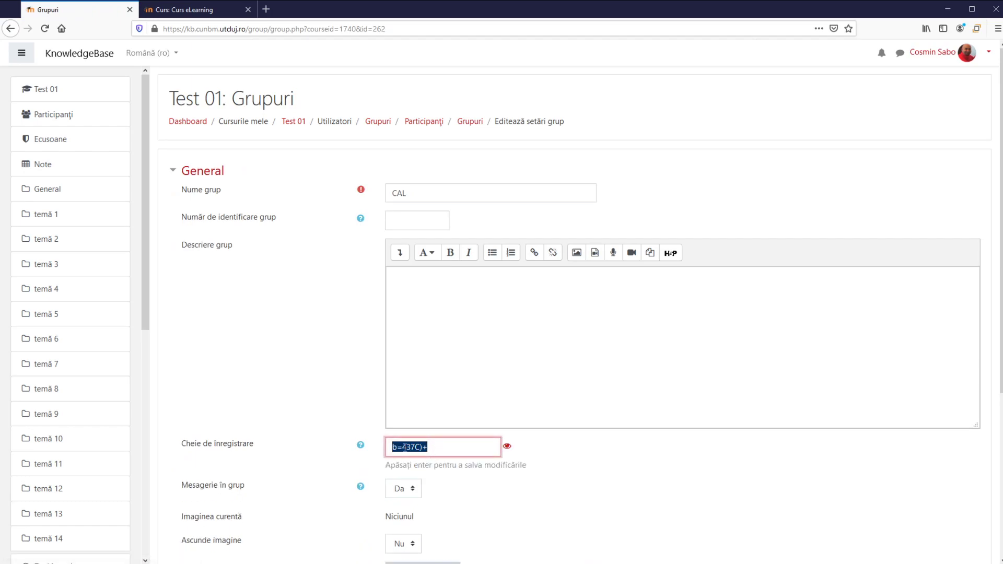
pyautogui.click(299, 384)
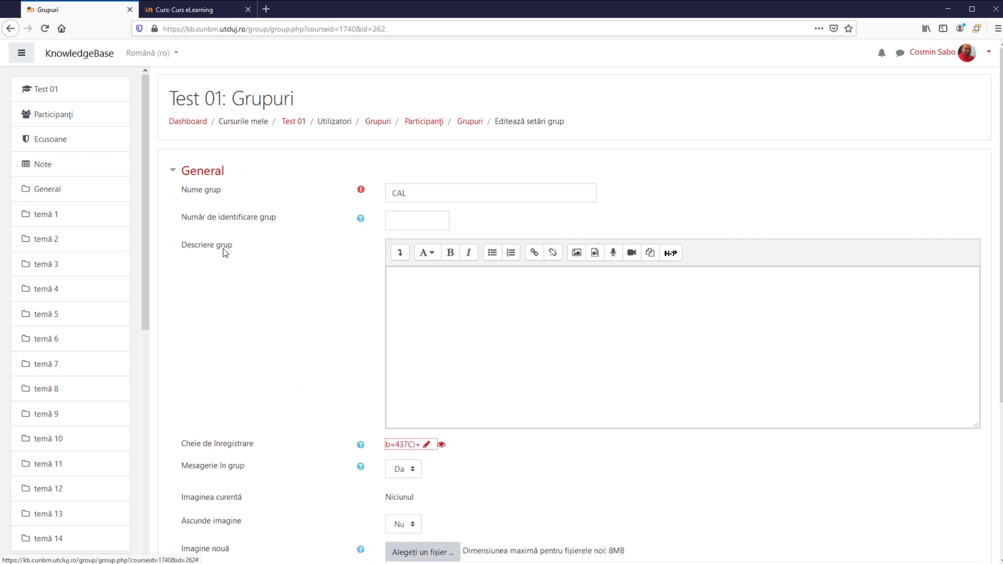
# - Open the course's Participanți list, refresh it, and check the newly enrolled student's name, group and role
pyautogui.click(61, 116)
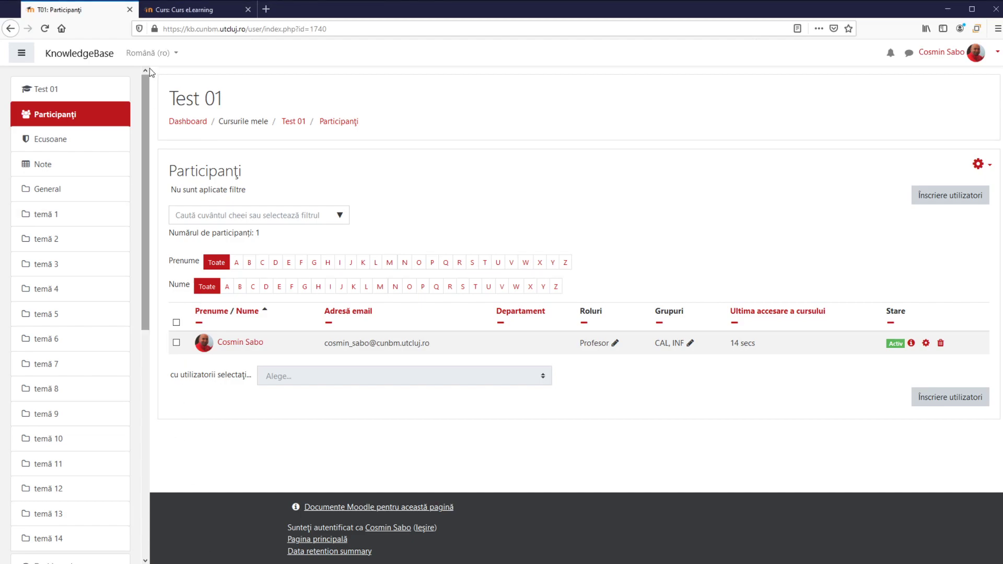
pyautogui.click(45, 29)
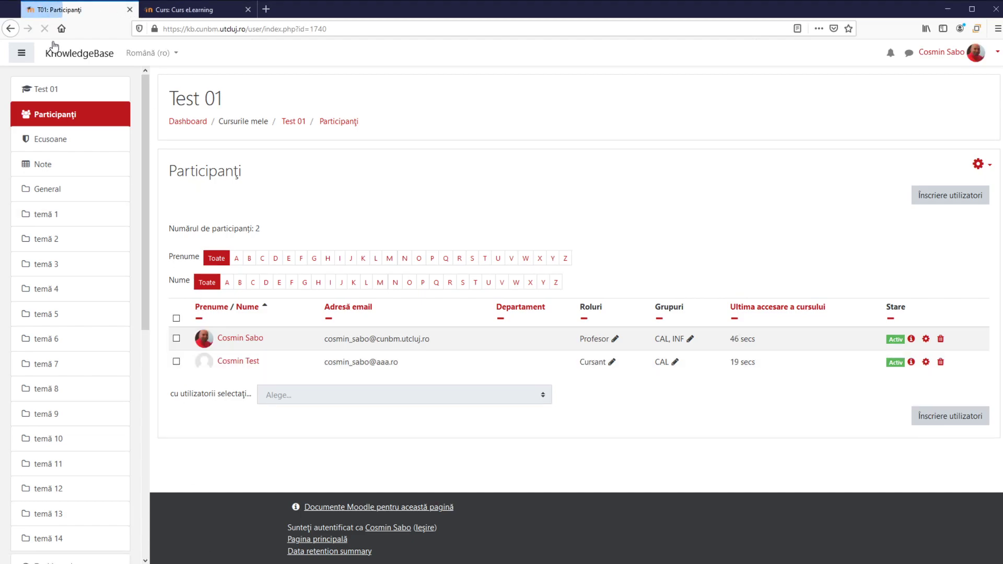
pyautogui.moveTo(269, 369); pyautogui.dragTo(220, 374)
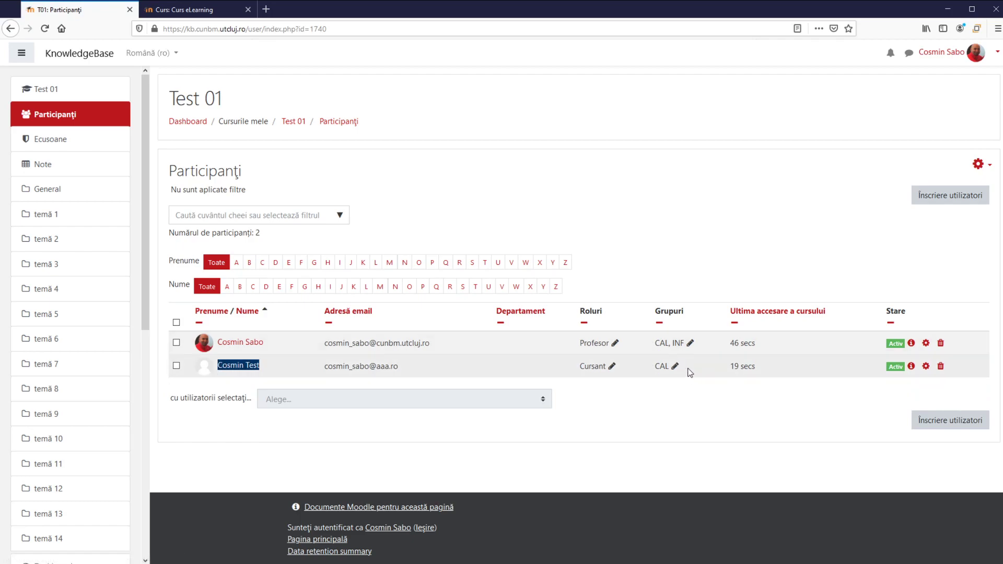
pyautogui.moveTo(689, 371); pyautogui.dragTo(647, 371)
pyautogui.moveTo(567, 376); pyautogui.dragTo(616, 379)
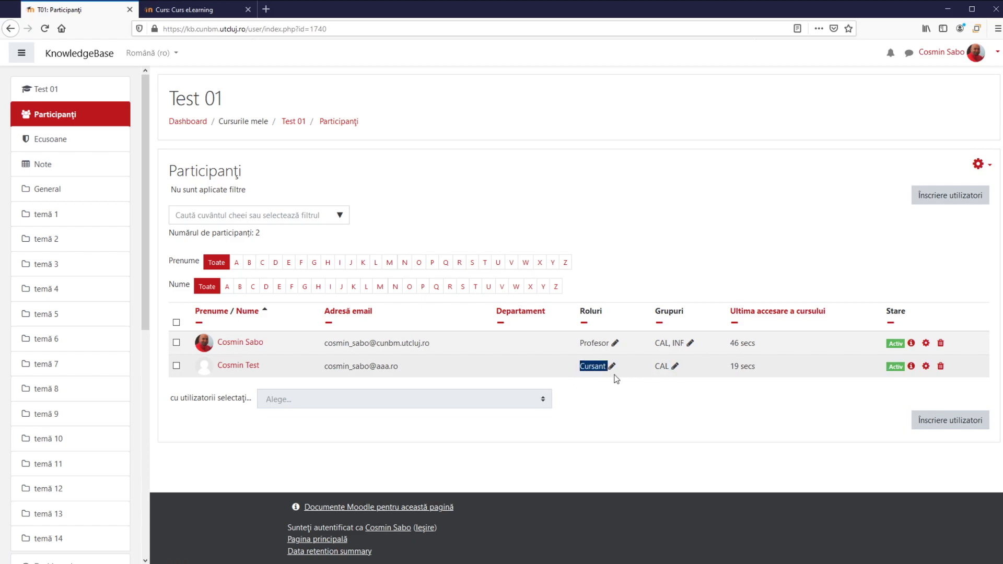